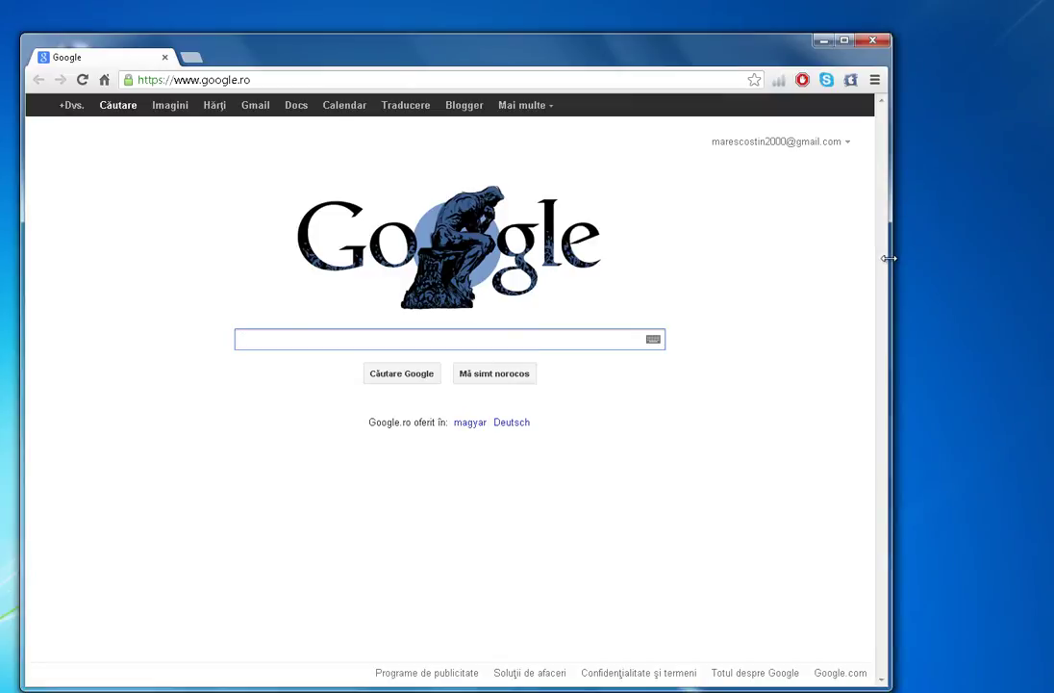
# Step: Widen the browser window on both sides and reposition it slightly on the desktop
pyautogui.moveTo(889, 258); pyautogui.dragTo(1053, 250)
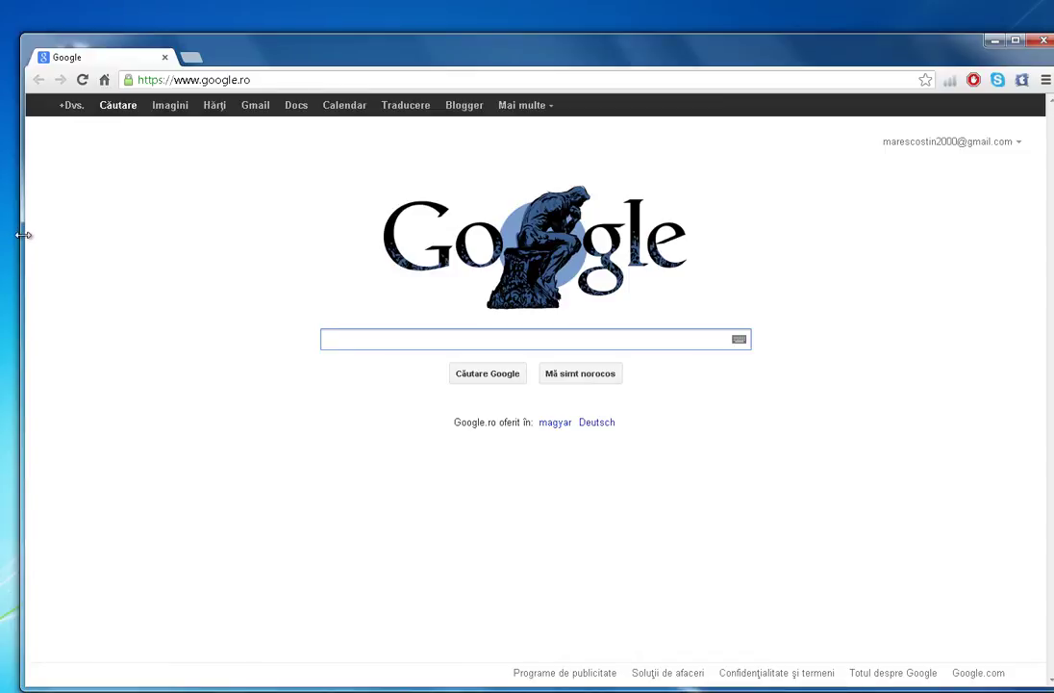
pyautogui.moveTo(21, 231); pyautogui.dragTo(2, 236)
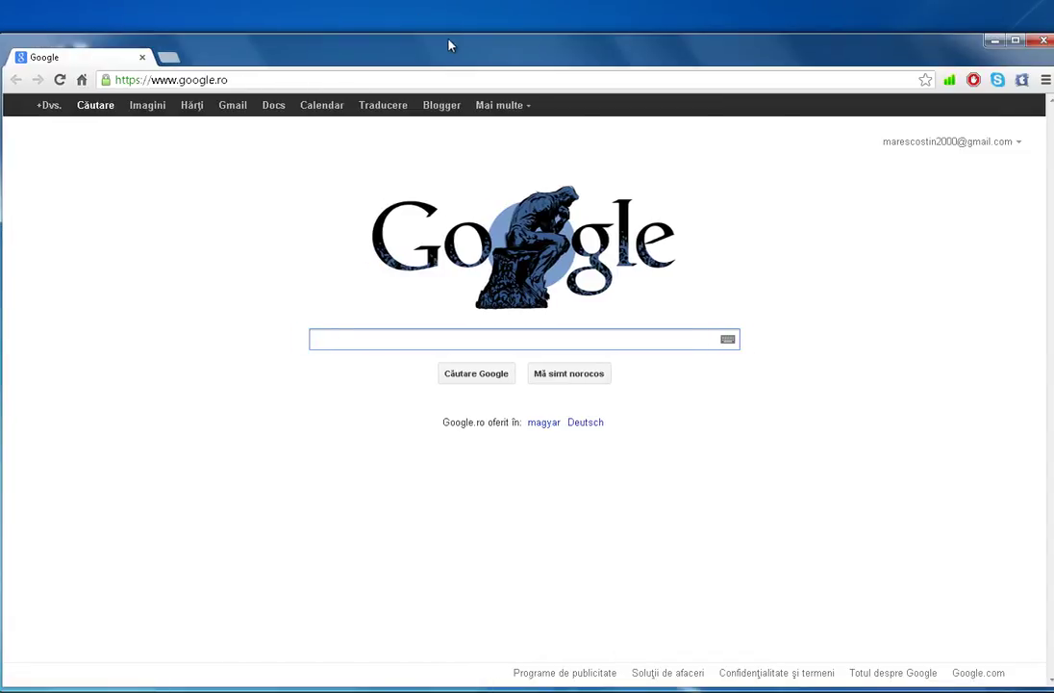
pyautogui.moveTo(432, 57); pyautogui.dragTo(411, 53)
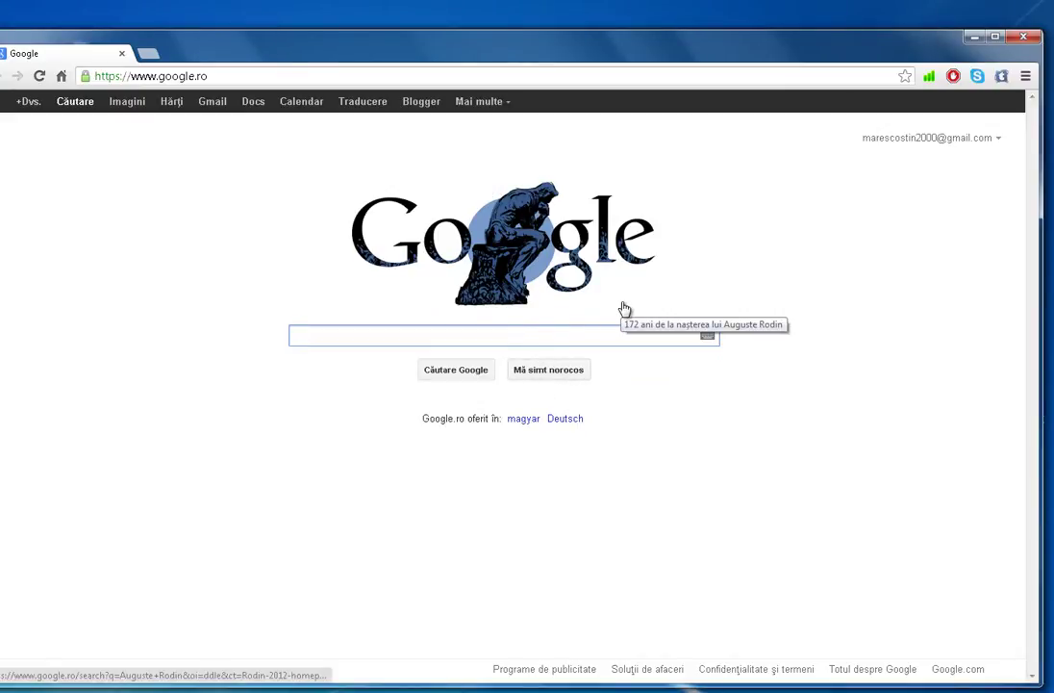
pyautogui.write('format')
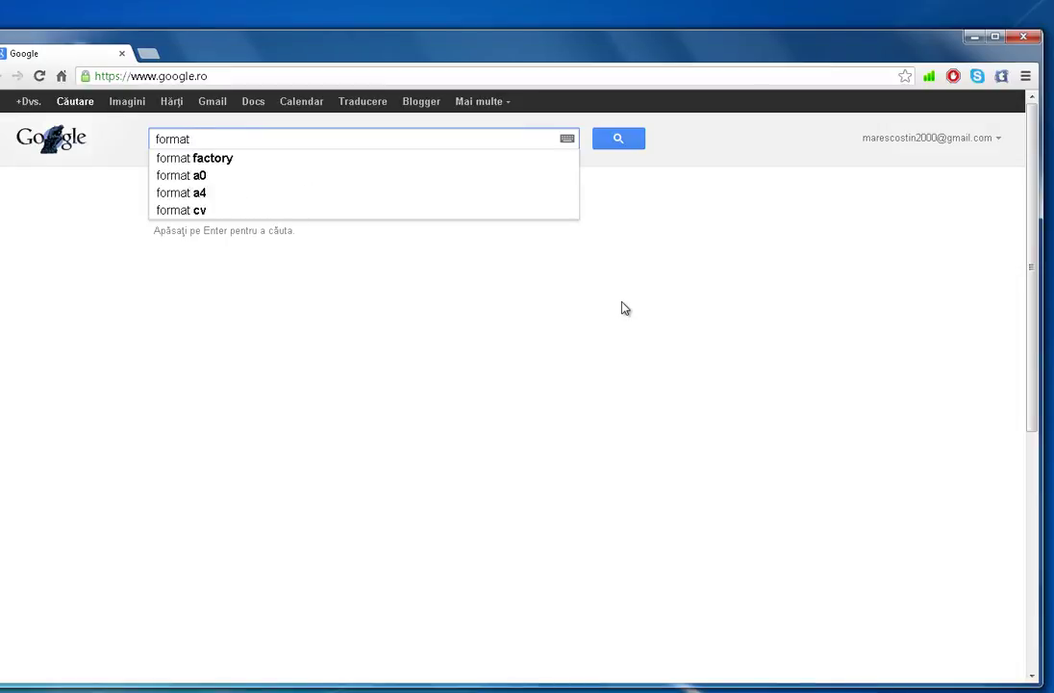
pyautogui.press('Down')
pyautogui.press('Return')
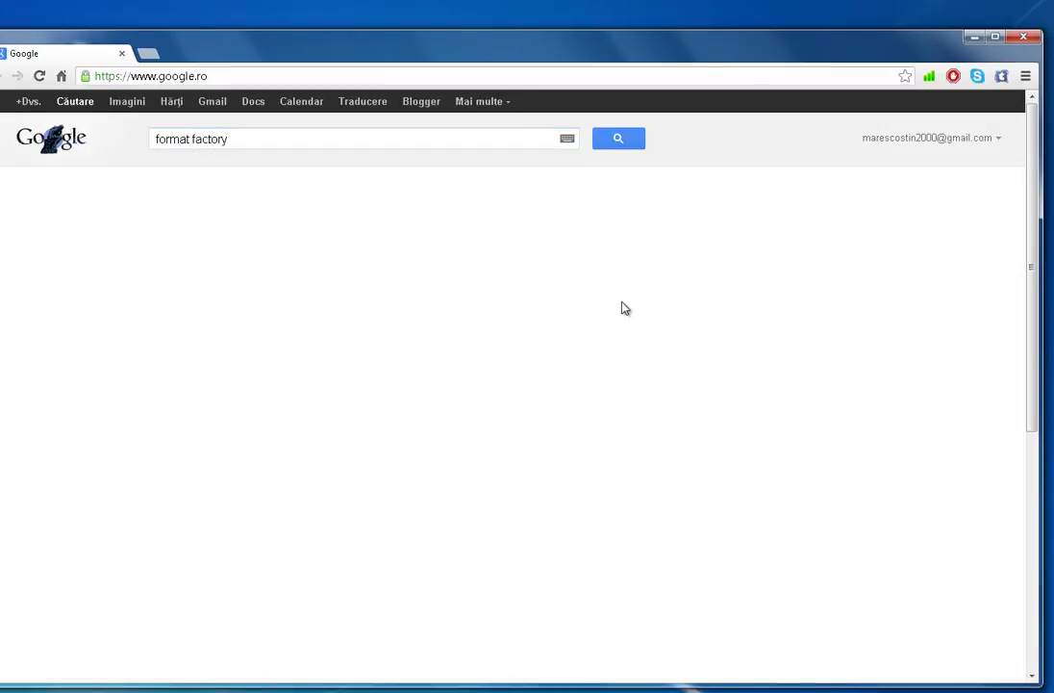
pyautogui.click(464, 277)
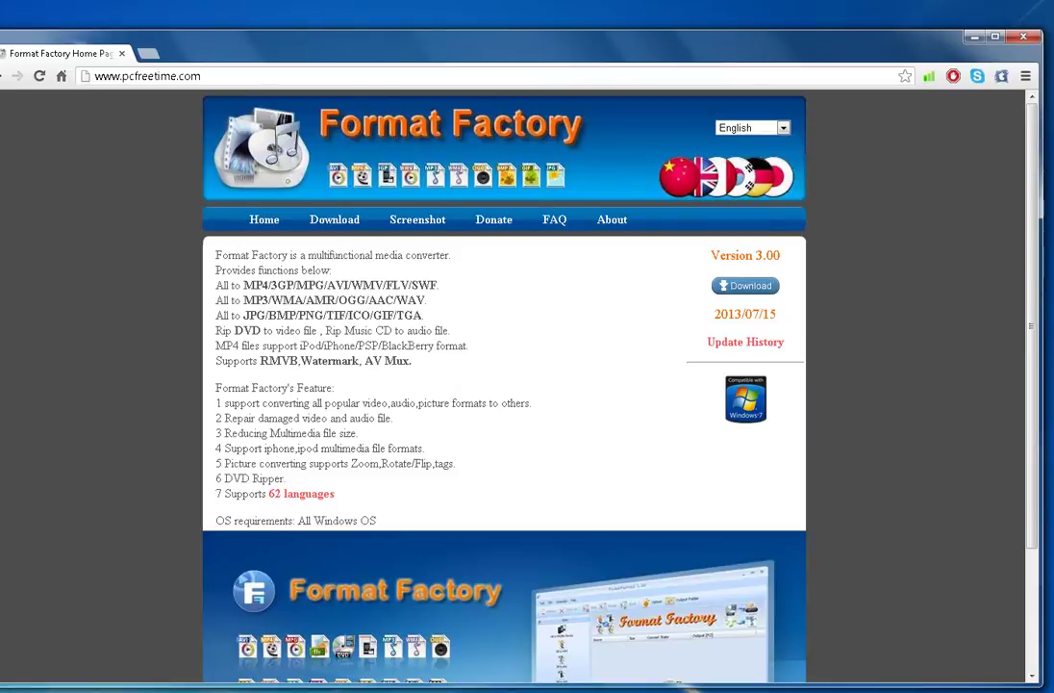
# Step: Request the Format Factory installer through the site's main Softonic download link and cancel saving FFSetup3.0.1
pyautogui.click(748, 287)
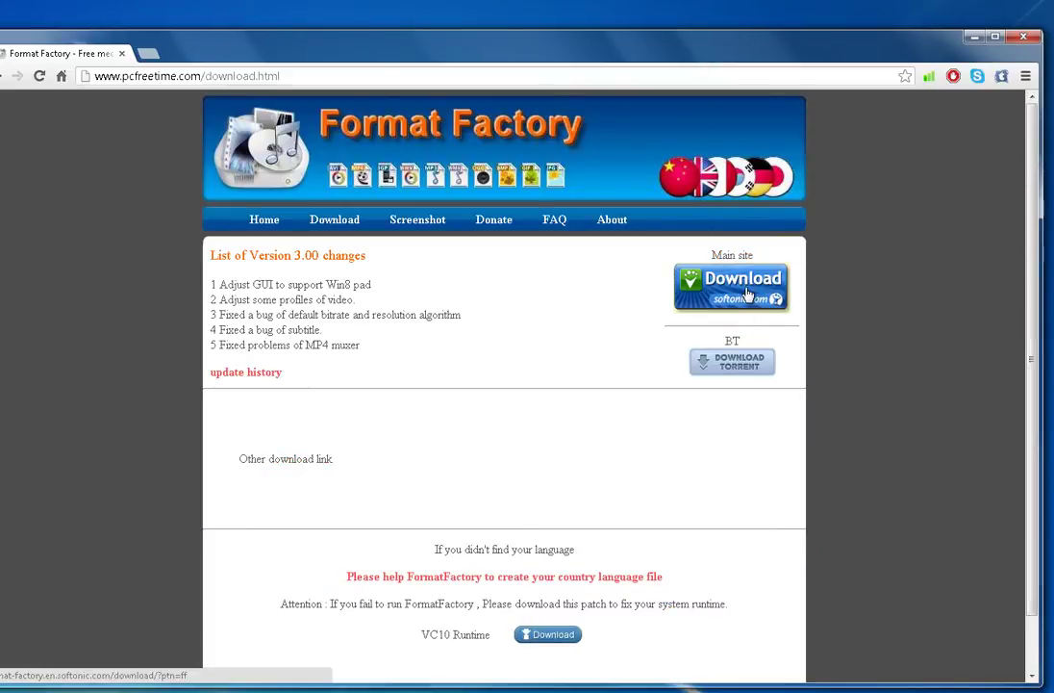
pyautogui.click(747, 299)
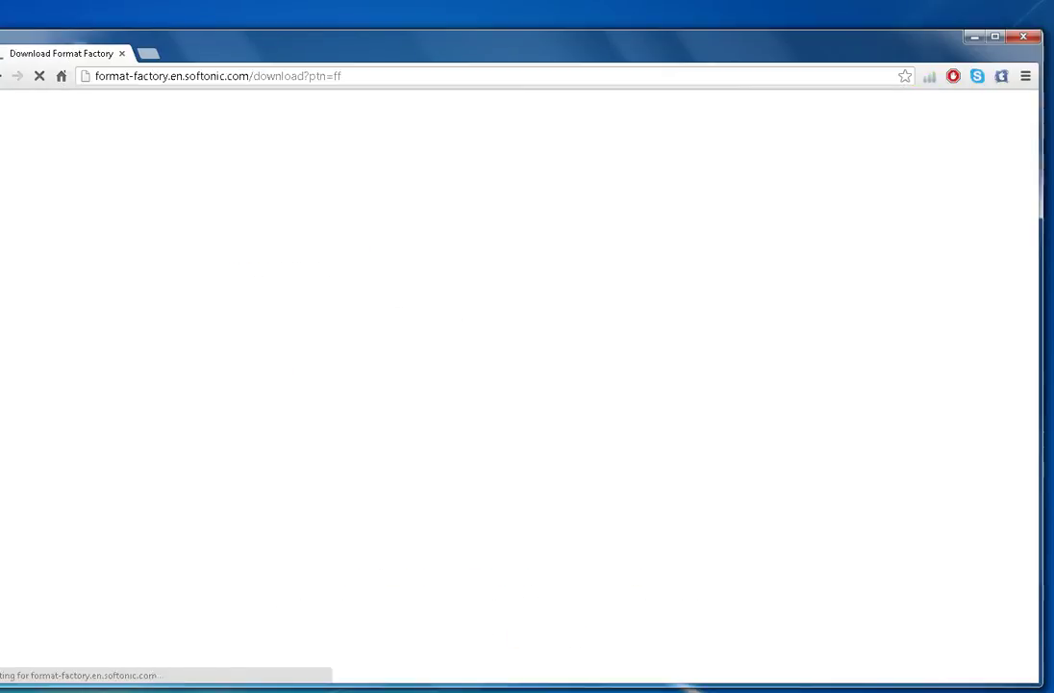
pyautogui.scroll(-2, 463, 278)
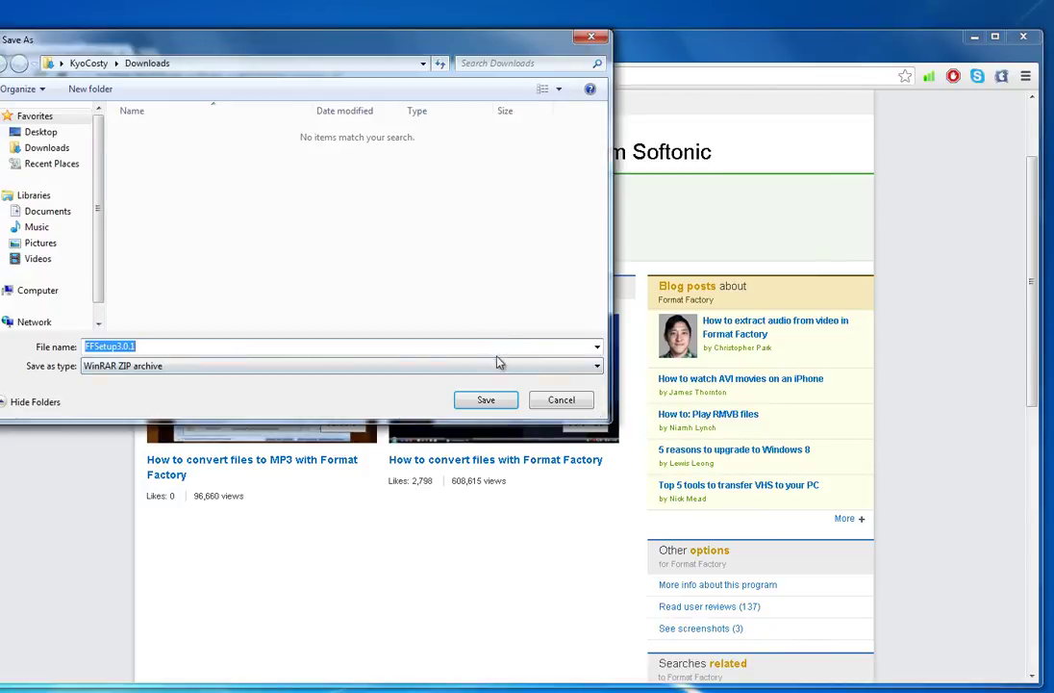
pyautogui.click(570, 403)
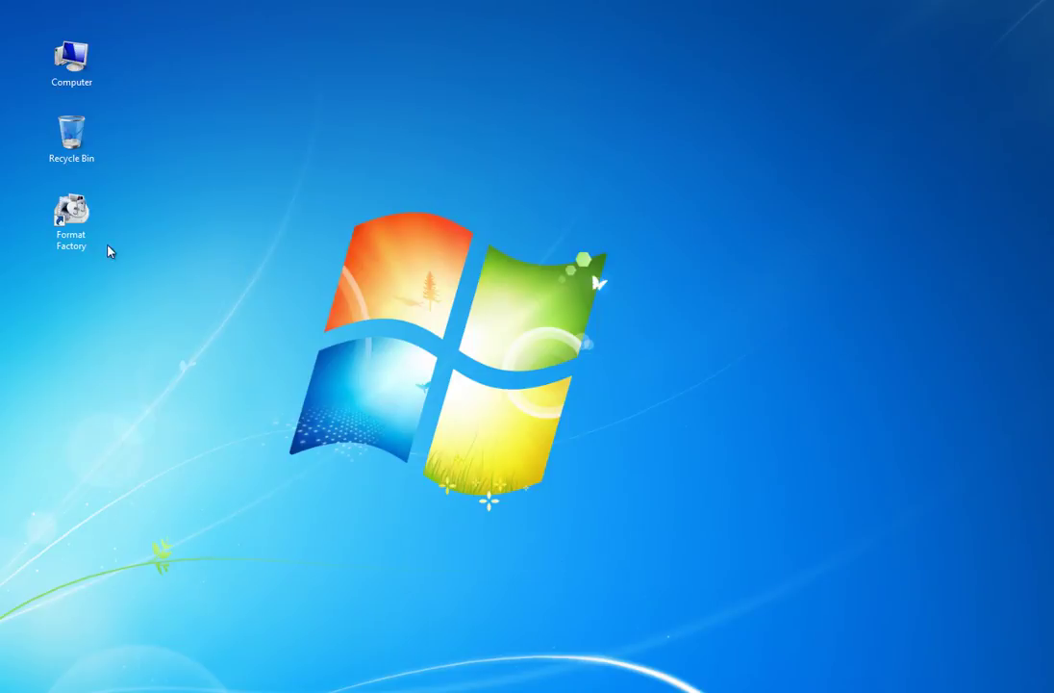
# Step: Launch Format Factory from the desktop, reposition its window and start a DVD to Video File conversion
pyautogui.click(72, 220)
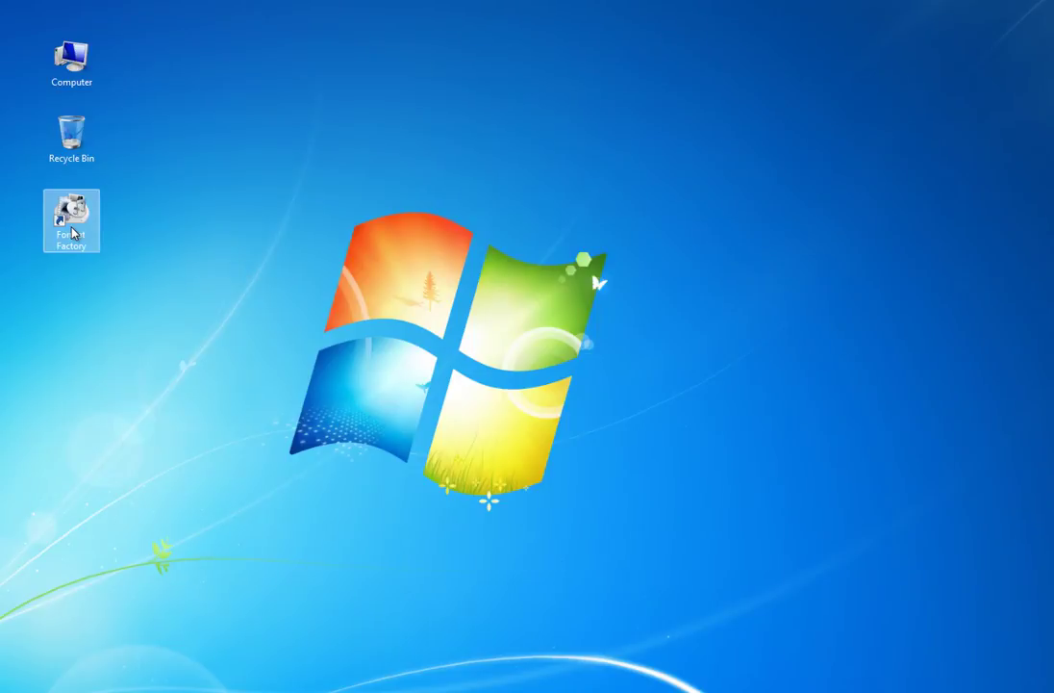
pyautogui.click(664, 175)
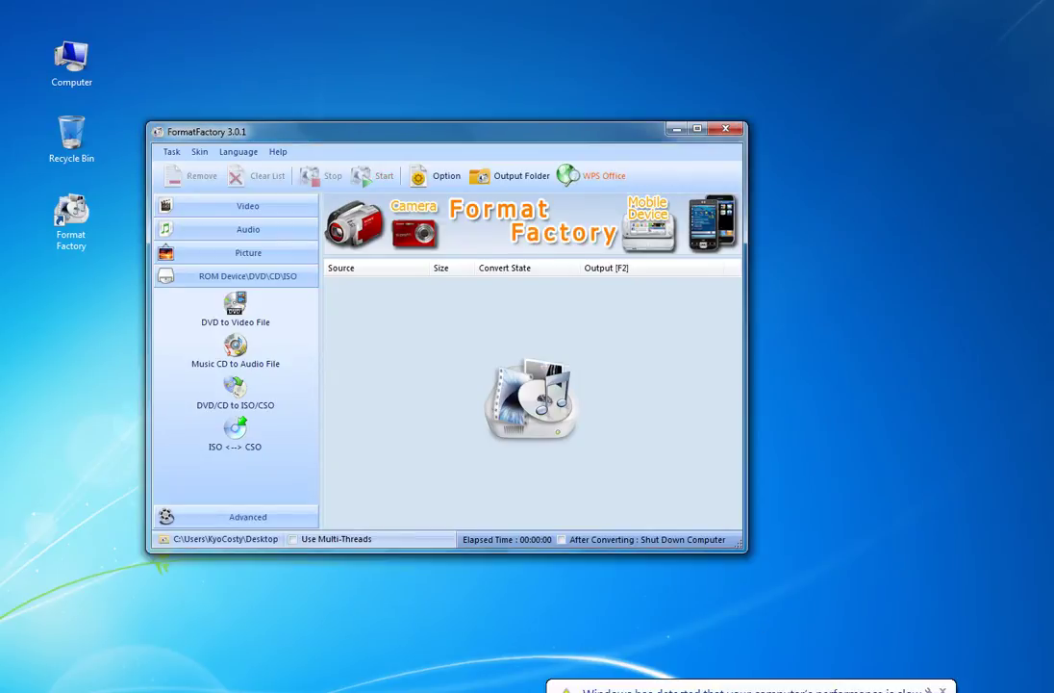
pyautogui.click(460, 345)
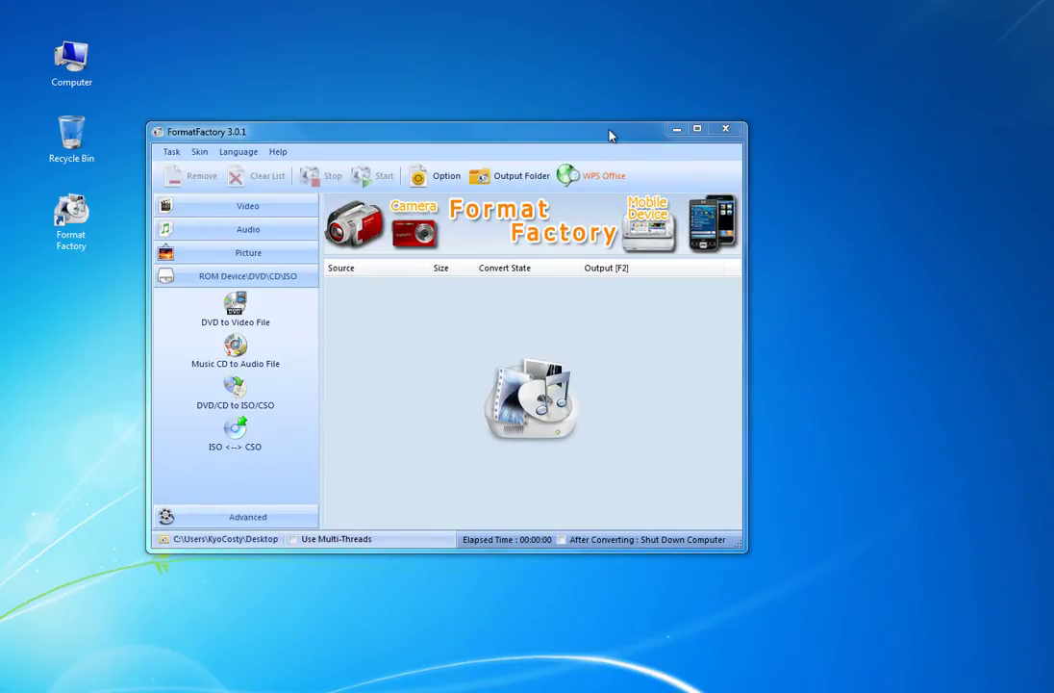
pyautogui.moveTo(612, 134); pyautogui.dragTo(641, 108)
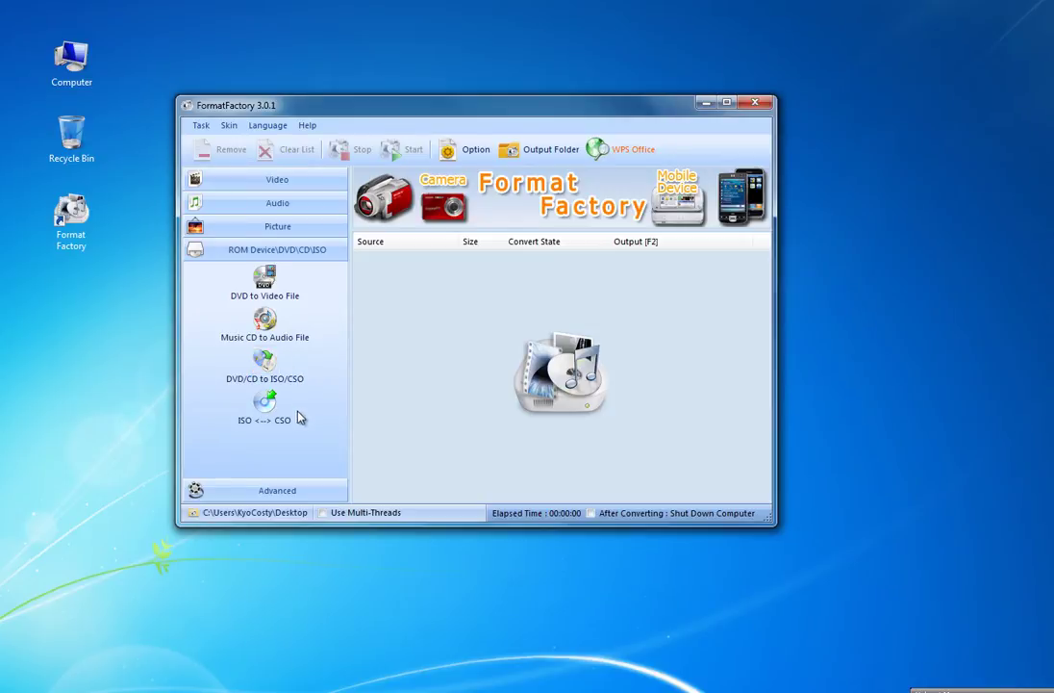
pyautogui.click(267, 289)
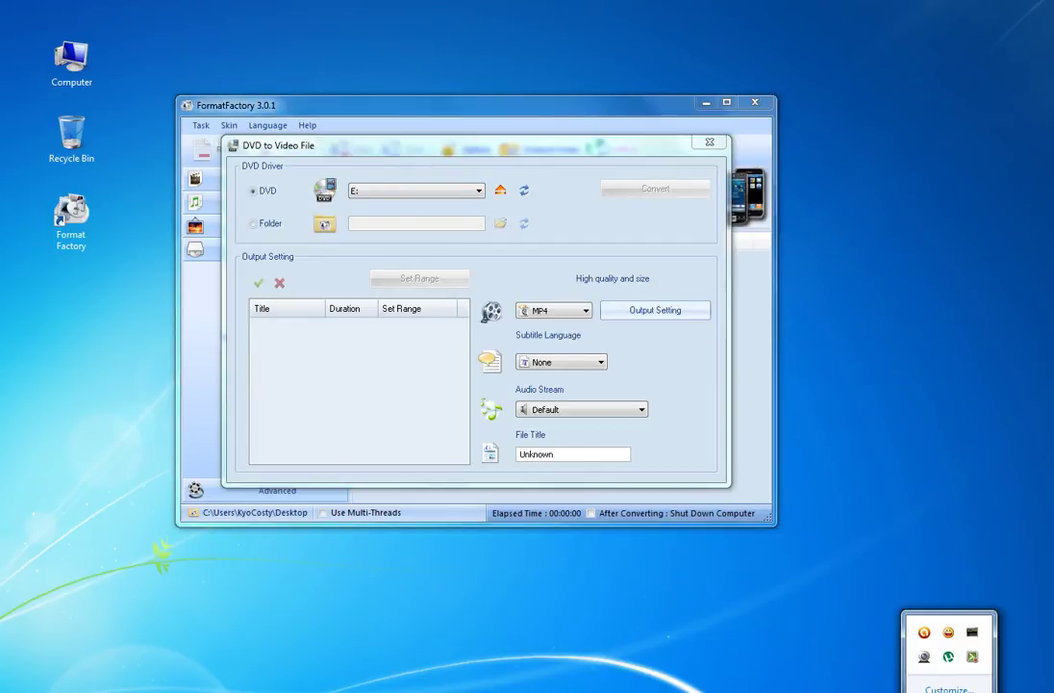
# Step: Switch to µTorrent, mount the disc image from the downloaded Oraselul Lenes DVD1 torrent, and close AutoPlay and µTorrent
pyautogui.click(940, 645)
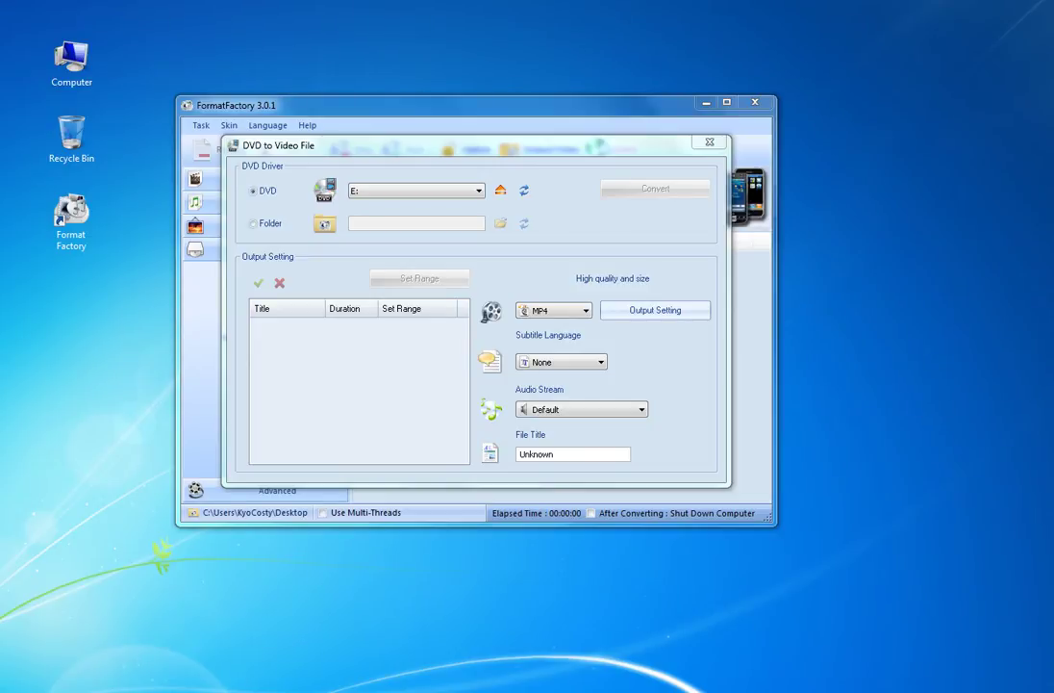
pyautogui.click(953, 691)
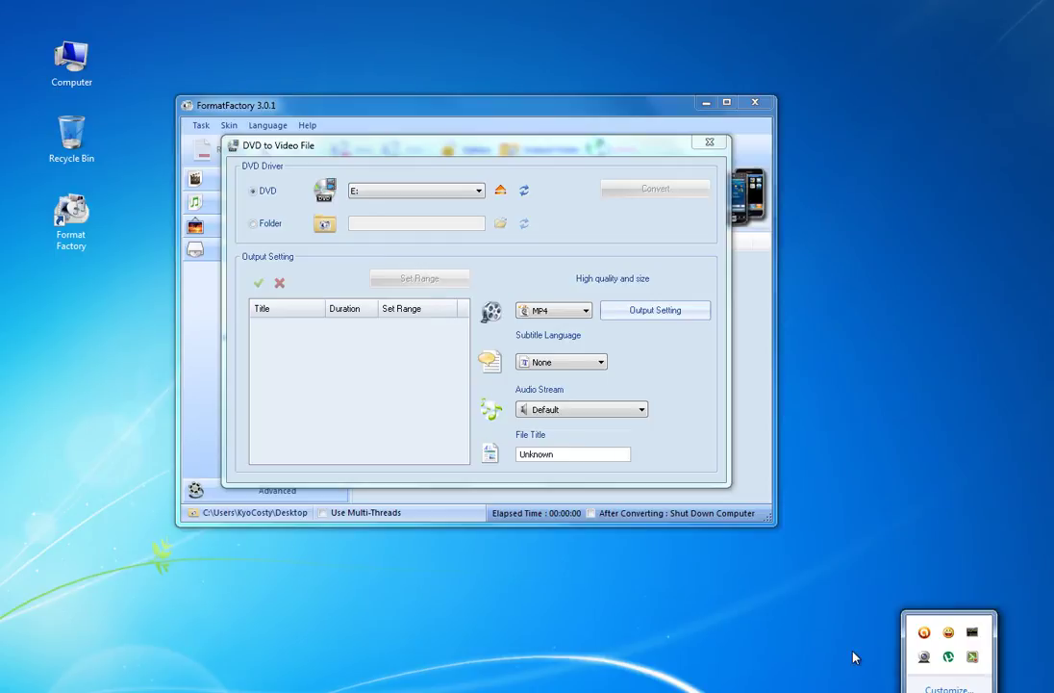
pyautogui.click(950, 657)
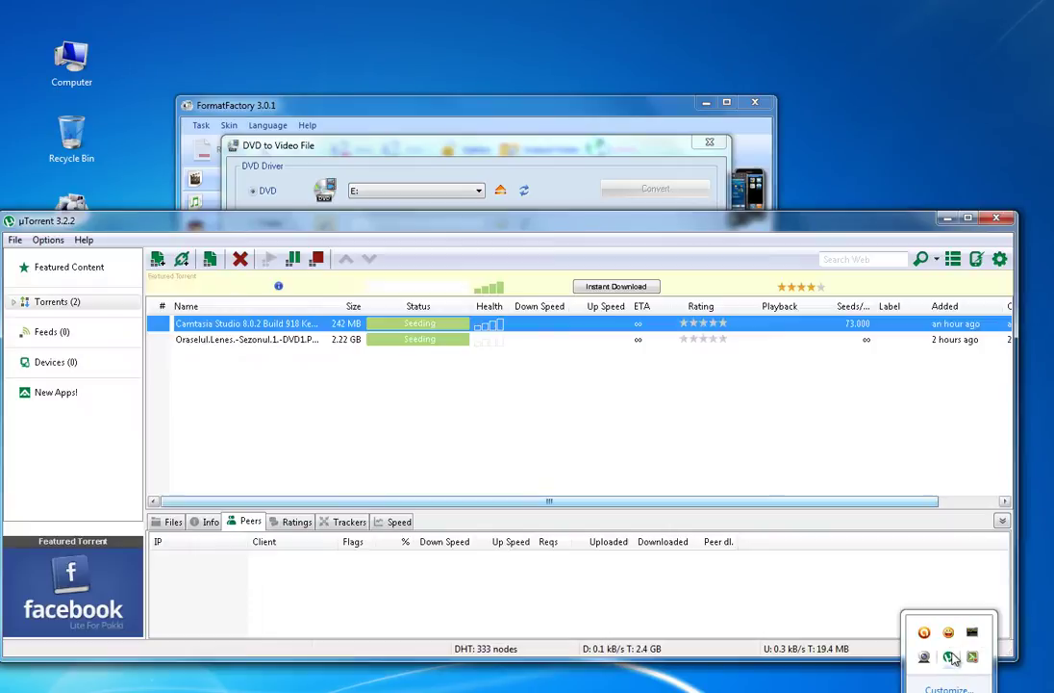
pyautogui.rightClick(411, 331)
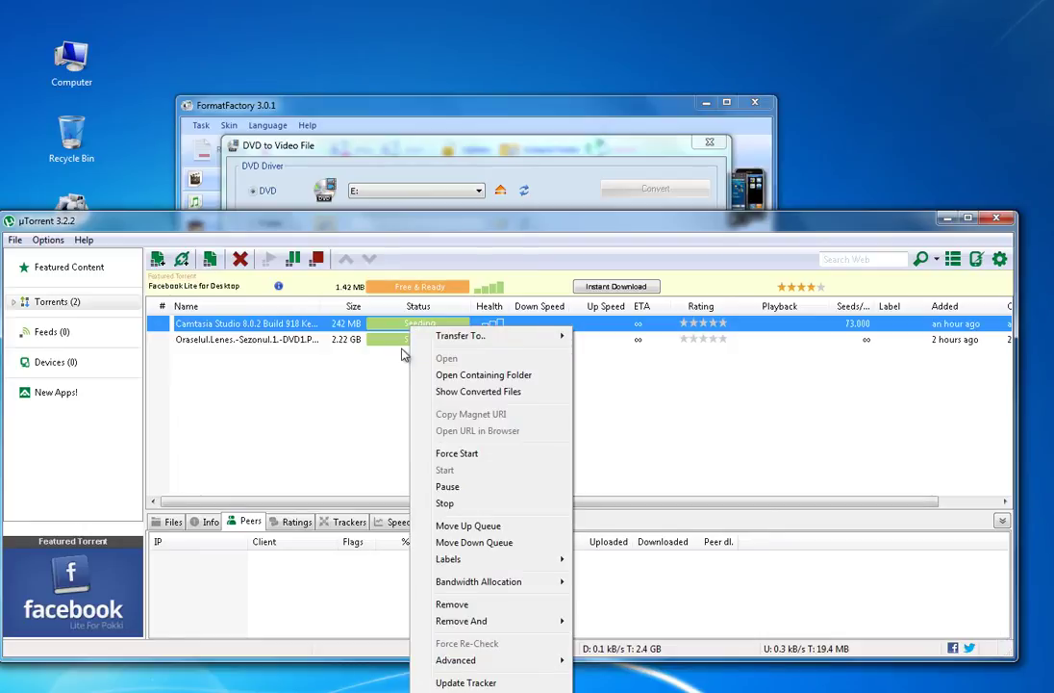
pyautogui.click(399, 340)
pyautogui.rightClick(400, 337)
pyautogui.click(447, 378)
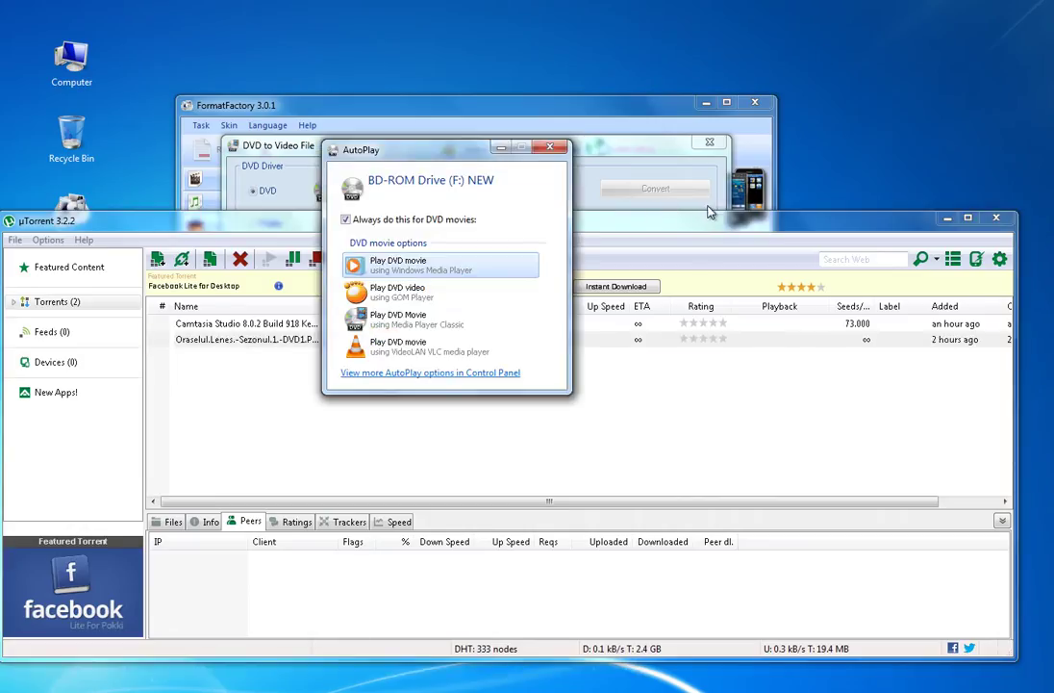
pyautogui.click(556, 147)
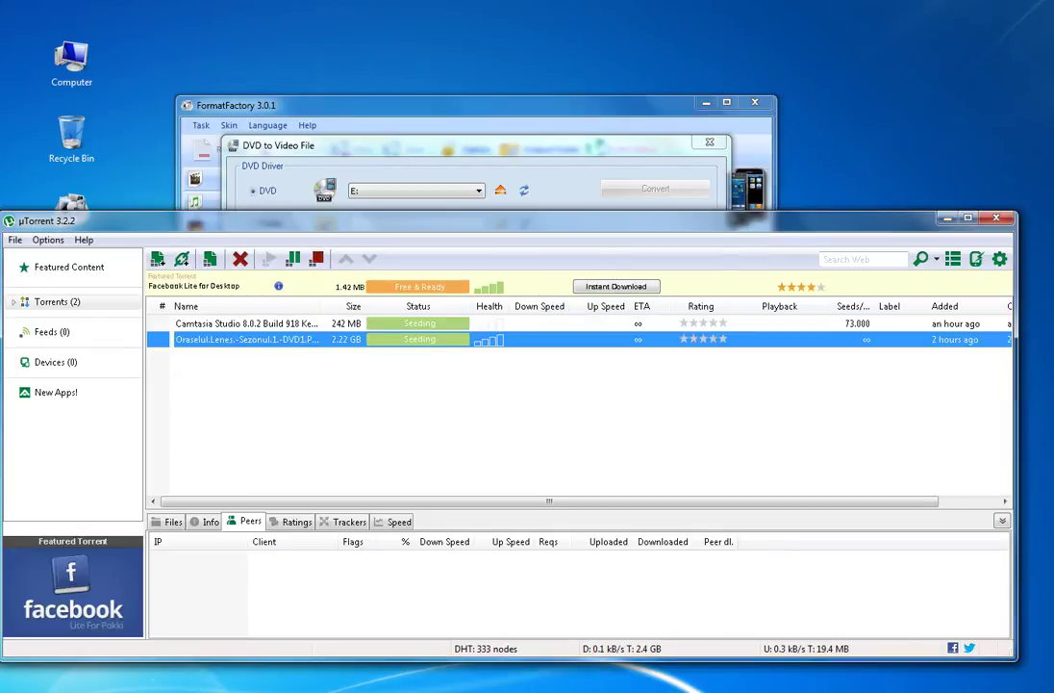
pyautogui.click(1010, 218)
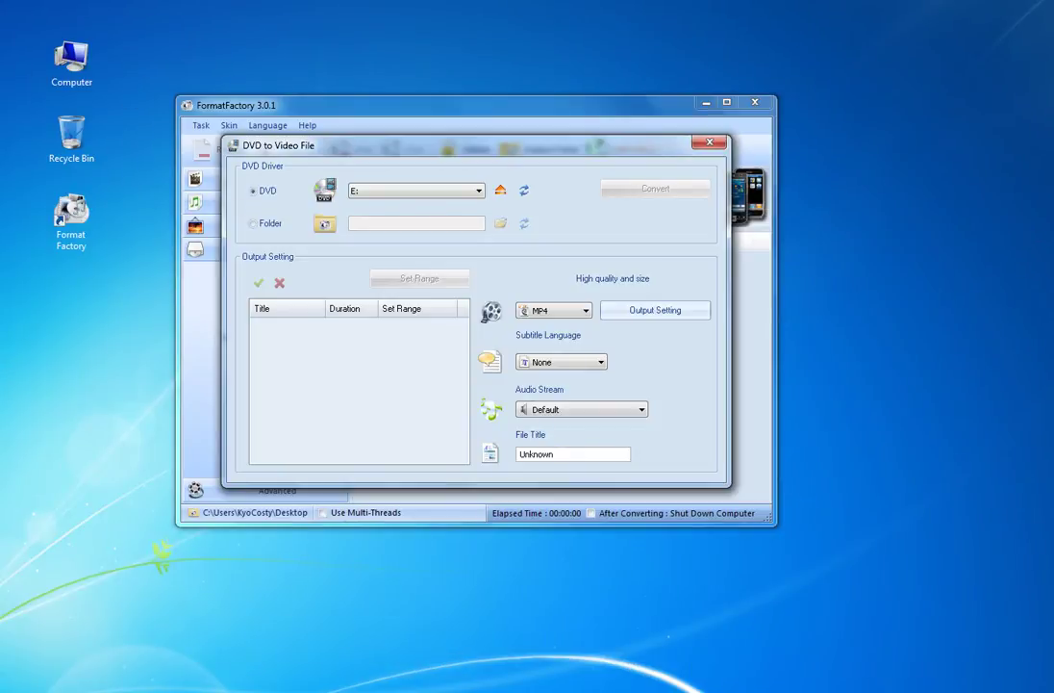
# Step: Set the DVD source to drive F: (NEW) and choose MP4 as the output format
pyautogui.doubleClick(71, 58)
pyautogui.click(374, 198)
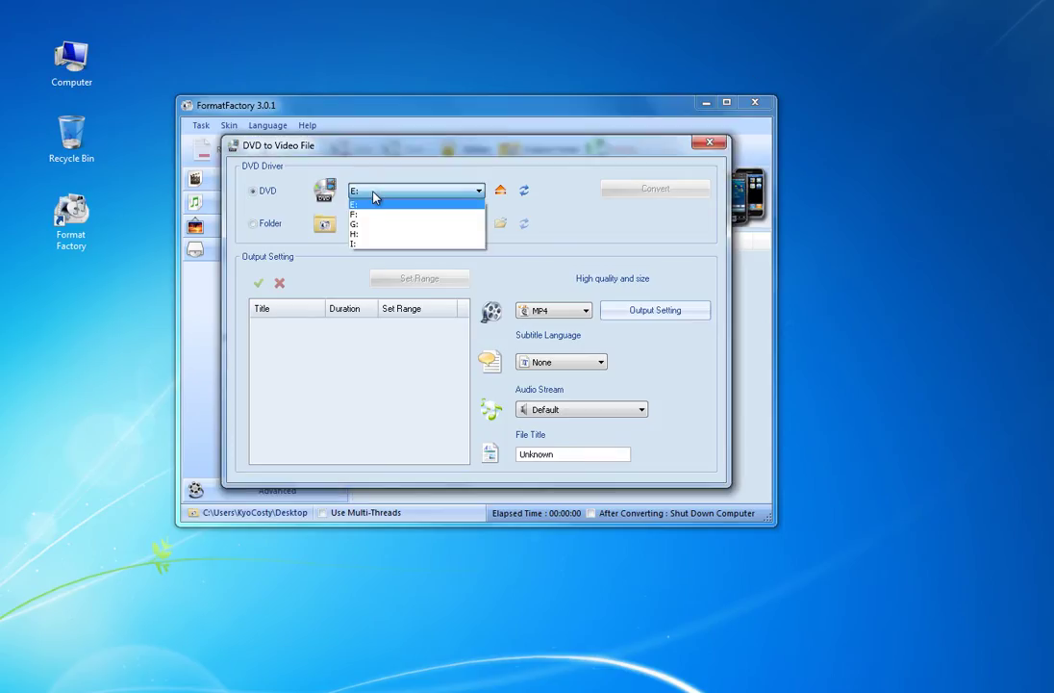
pyautogui.click(381, 214)
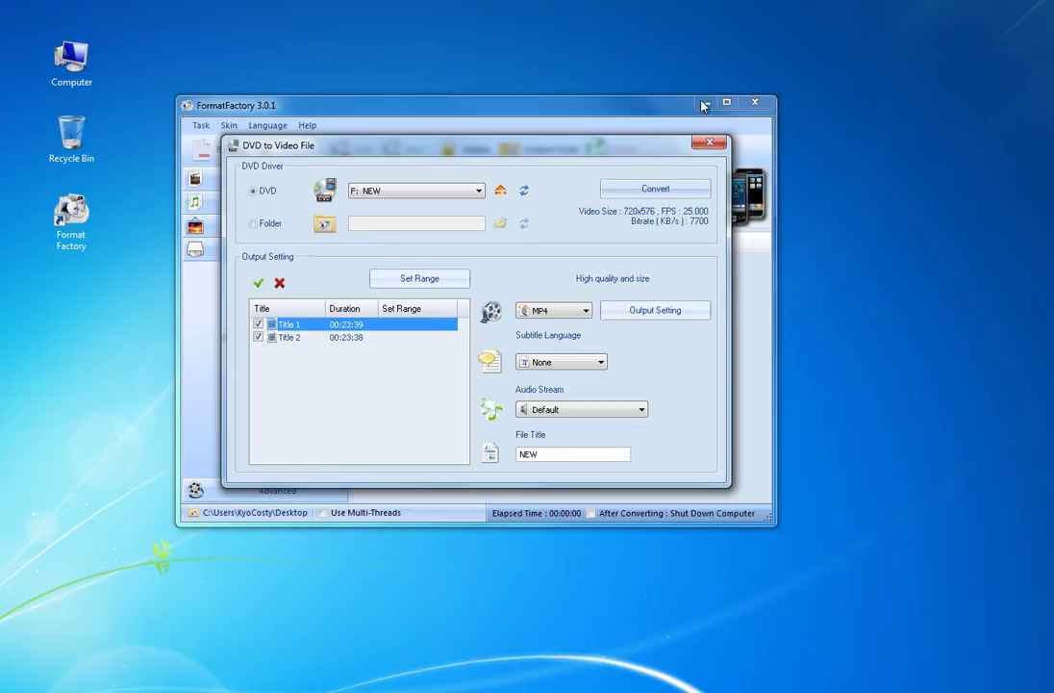
pyautogui.click(564, 311)
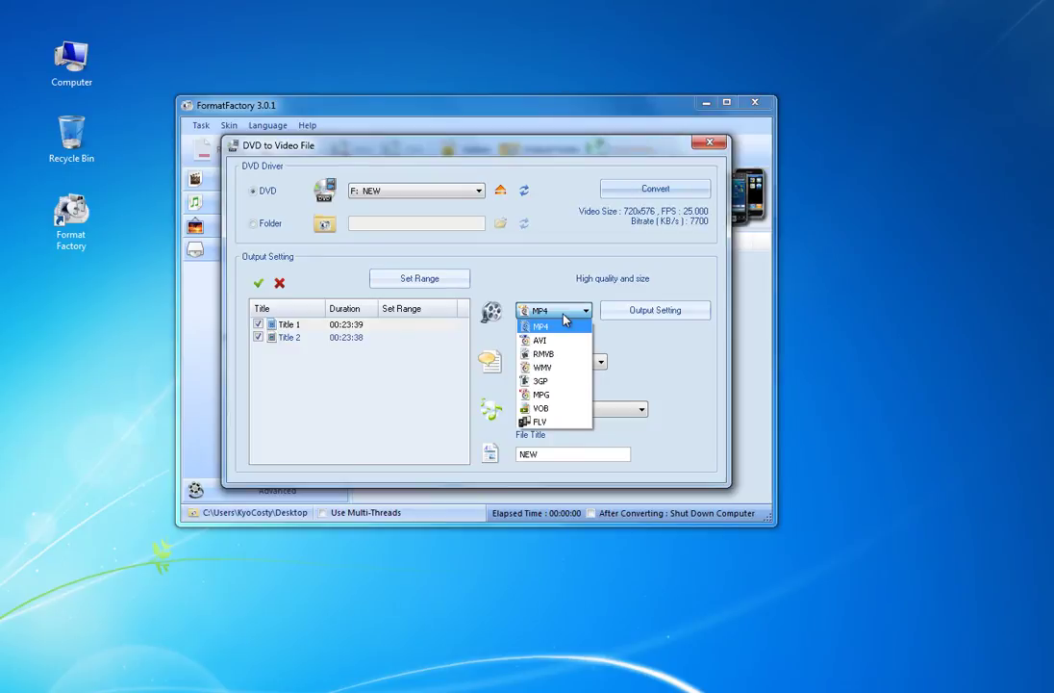
pyautogui.click(564, 314)
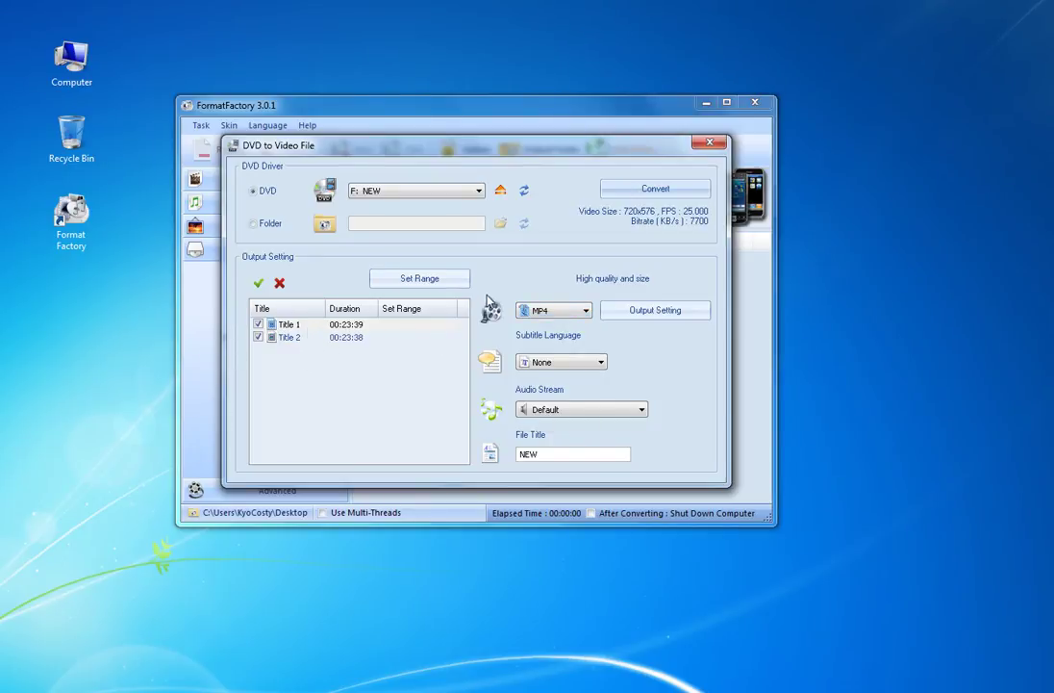
# Step: Choose the video encoder for the MP4 output in the video settings and accept them
pyautogui.click(641, 315)
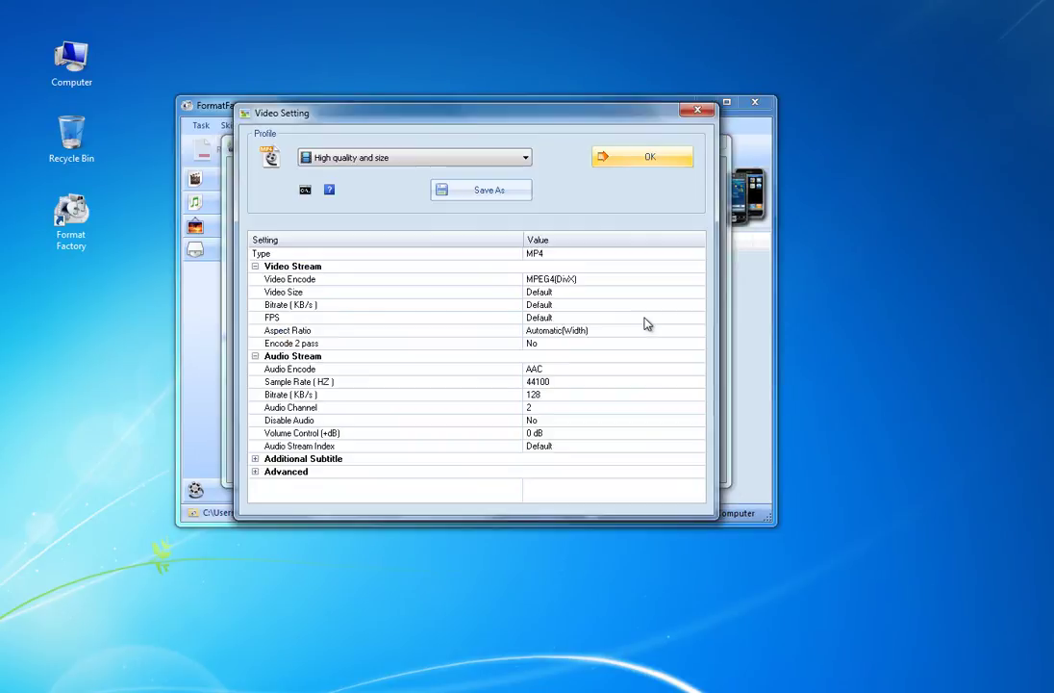
pyautogui.click(571, 279)
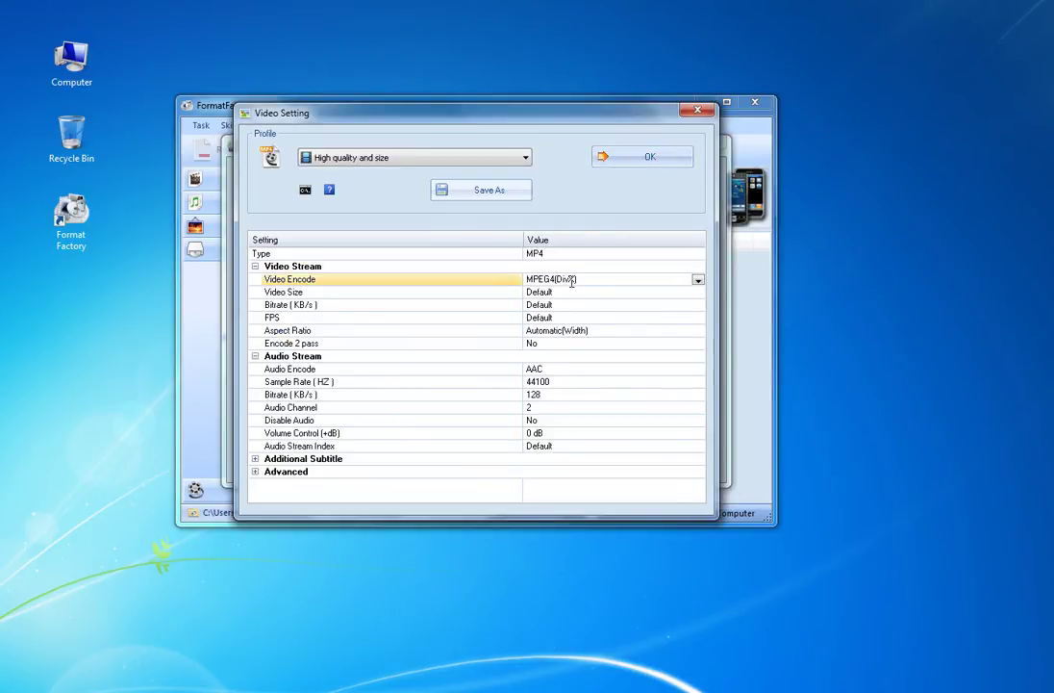
pyautogui.click(697, 280)
pyautogui.click(652, 312)
pyautogui.click(662, 159)
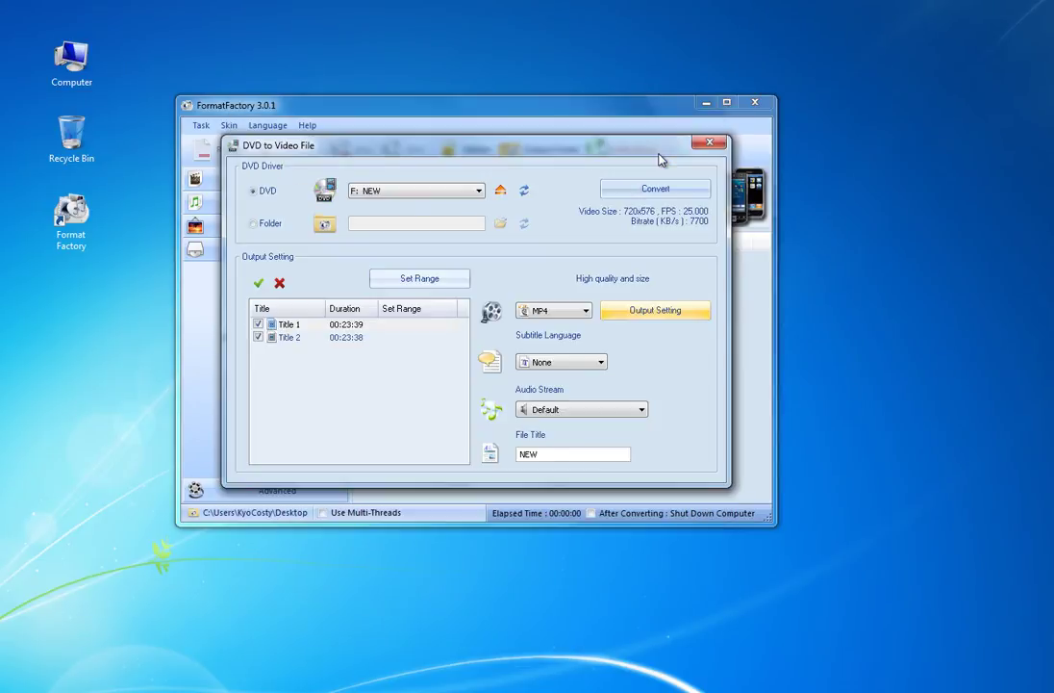
# Step: Try the ac3 (stereo) audio stream and set the audio stream back to Default
pyautogui.click(568, 409)
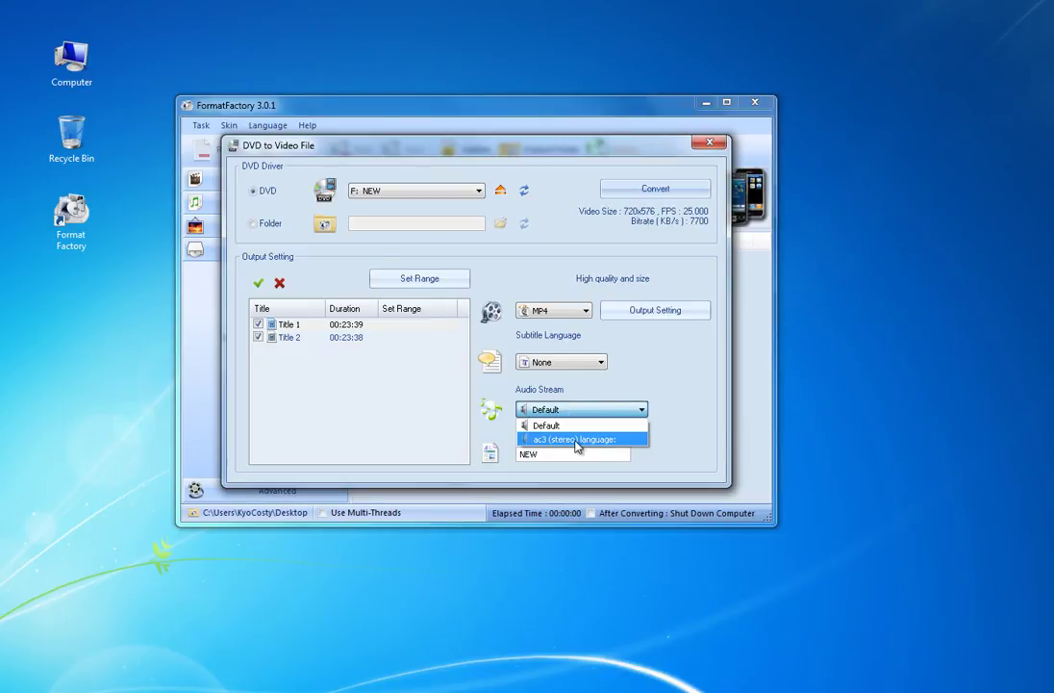
pyautogui.click(573, 439)
pyautogui.click(585, 408)
pyautogui.click(585, 426)
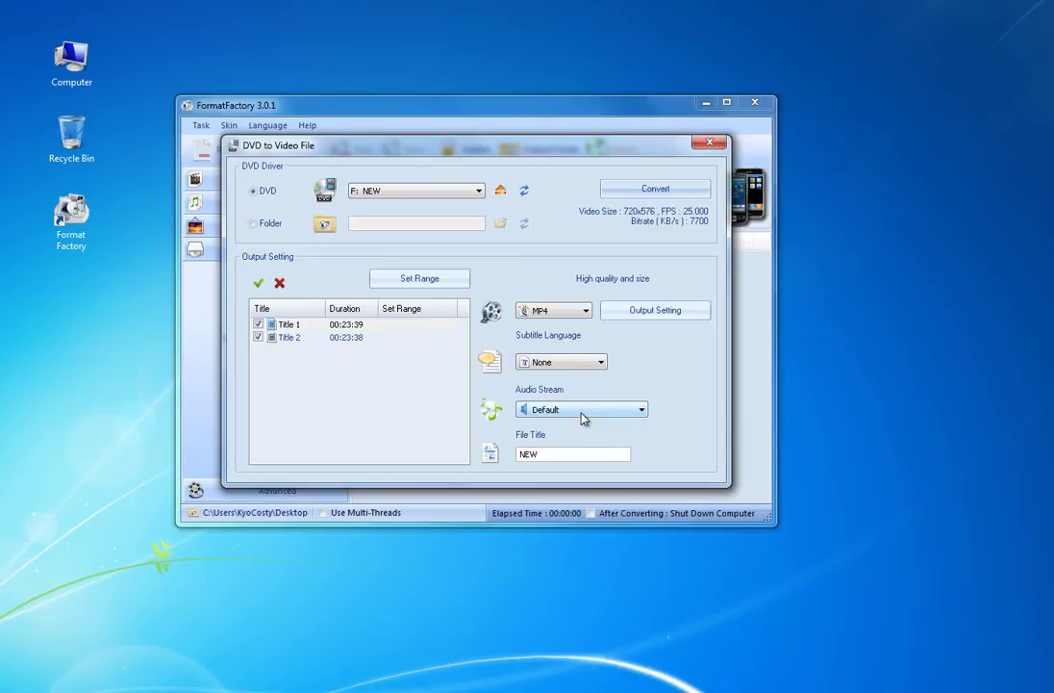
# Step: Select the file title text, switch the source type to Folder and return it to DVD
pyautogui.click(571, 454)
pyautogui.doubleClick(570, 457)
pyautogui.click(261, 227)
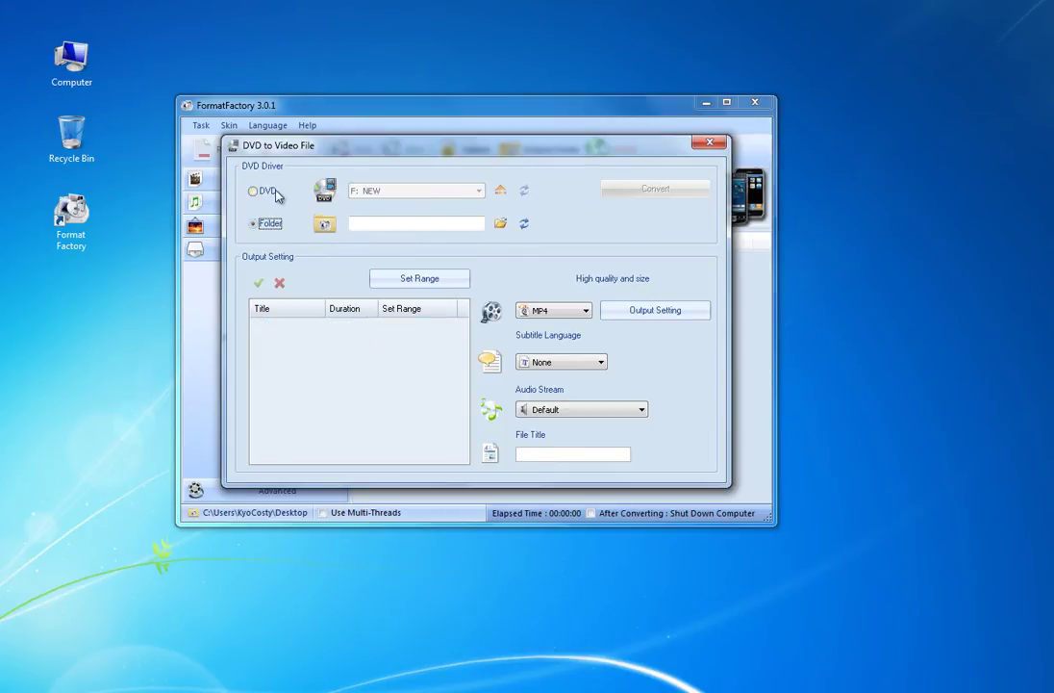
pyautogui.click(271, 195)
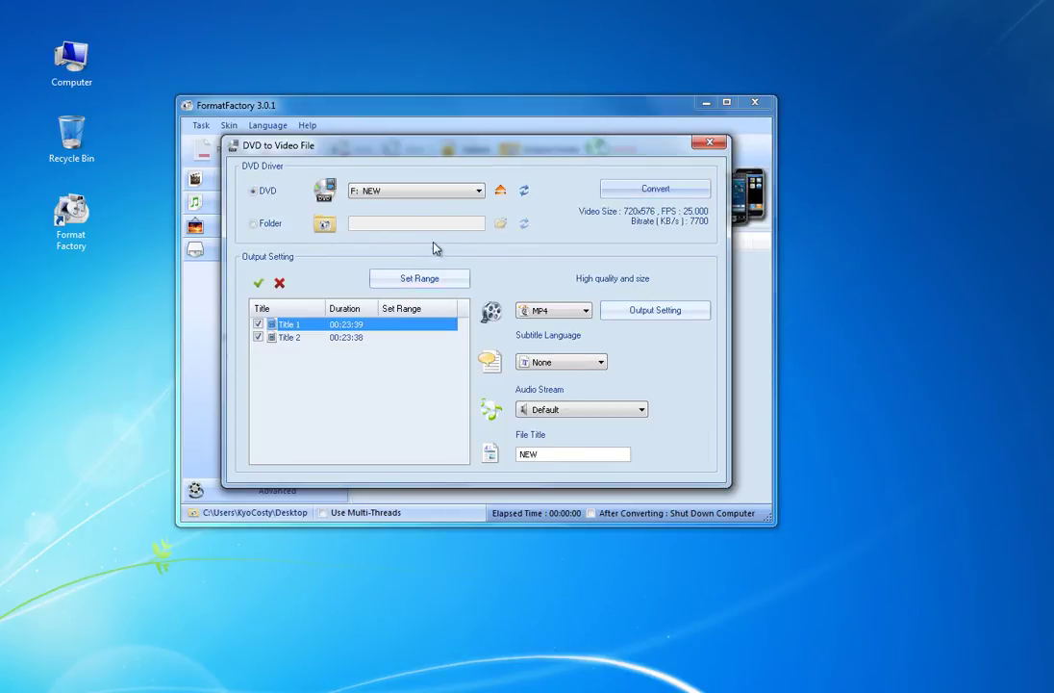
# Step: Add both DVD titles to the conversion queue as MP4 and select the first queued task
pyautogui.click(630, 195)
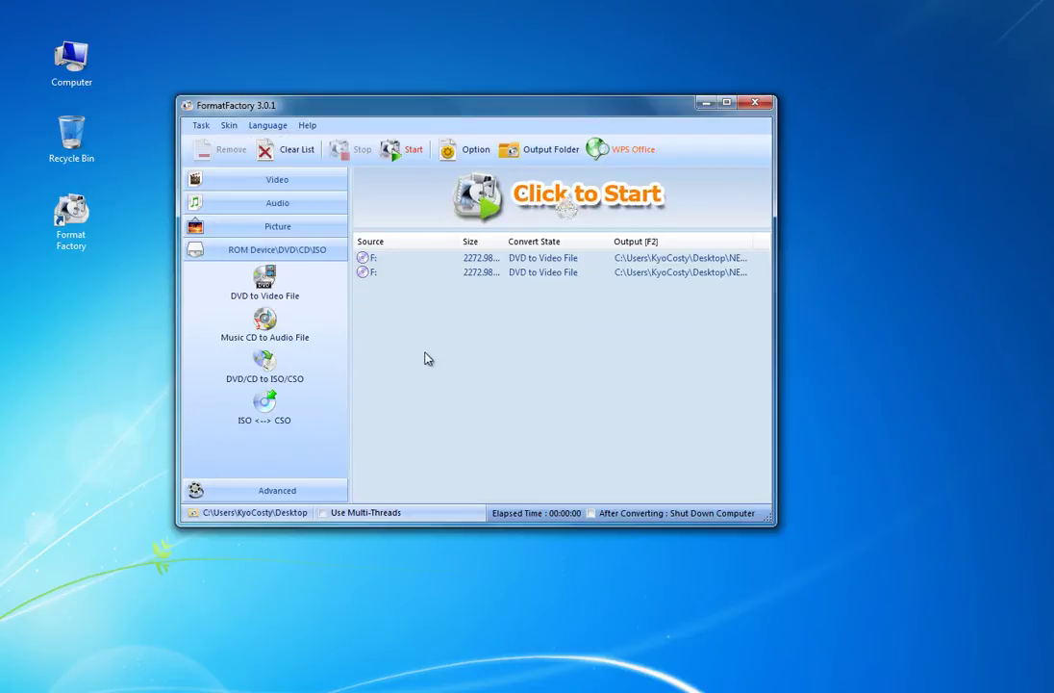
pyautogui.click(570, 258)
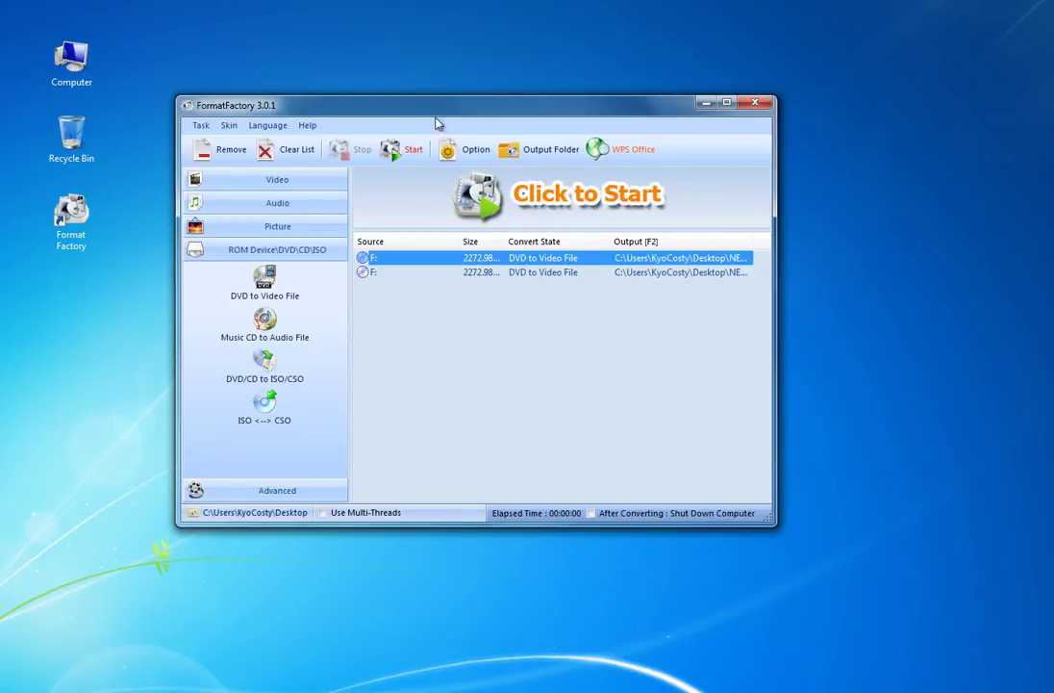
# Step: Select both queued DVD tasks and start their conversion
pyautogui.keyDown('shift'); pyautogui.click(506, 273); pyautogui.keyUp('shift')
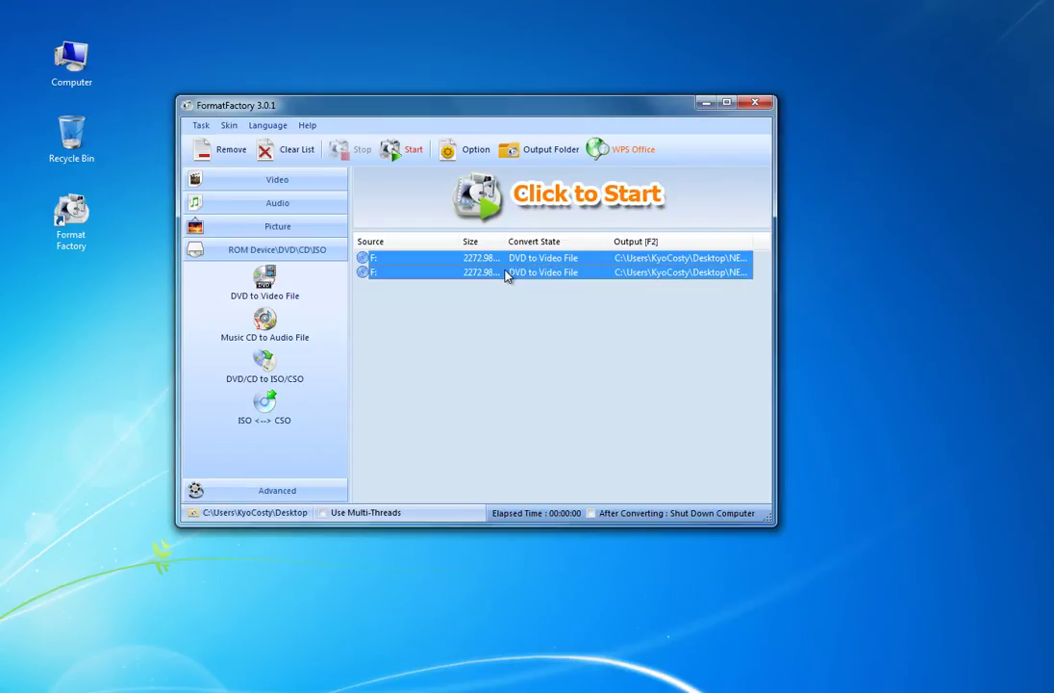
pyautogui.click(402, 152)
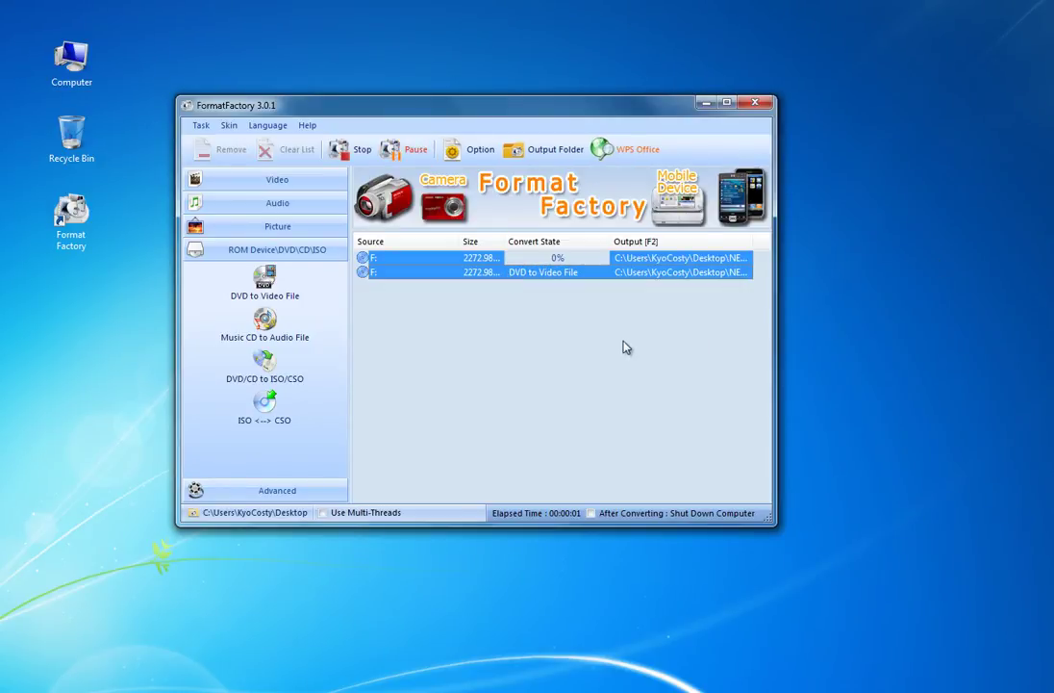
pyautogui.click(642, 294)
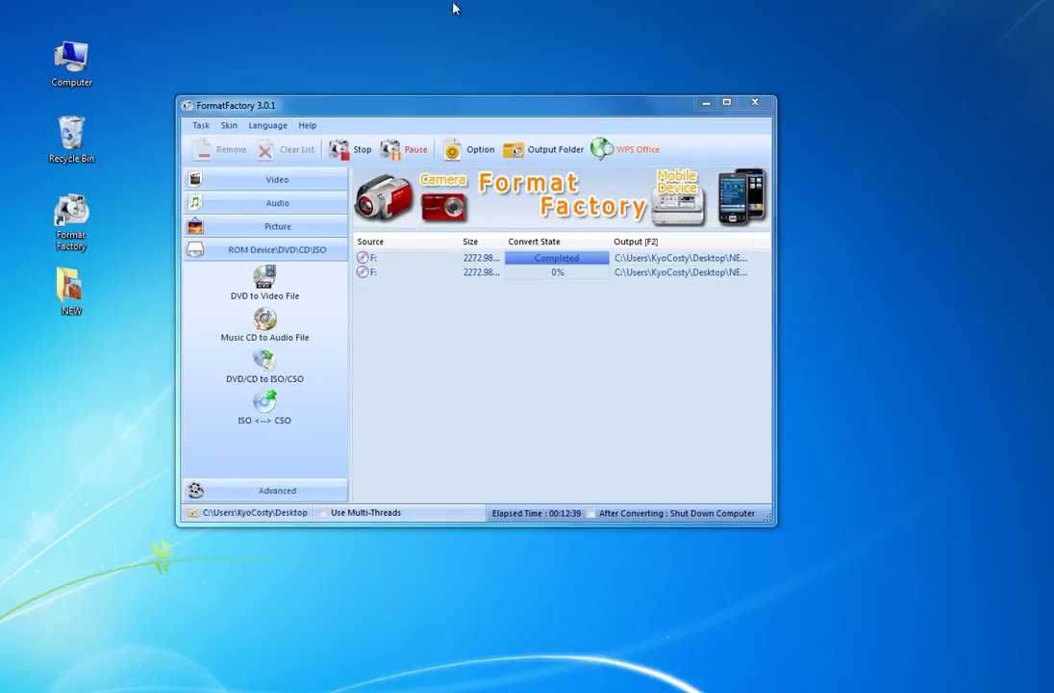
# Step: Move the Format Factory window away from the desktop icons and keep the current Windows color scheme
pyautogui.moveTo(466, 109); pyautogui.dragTo(722, 49)
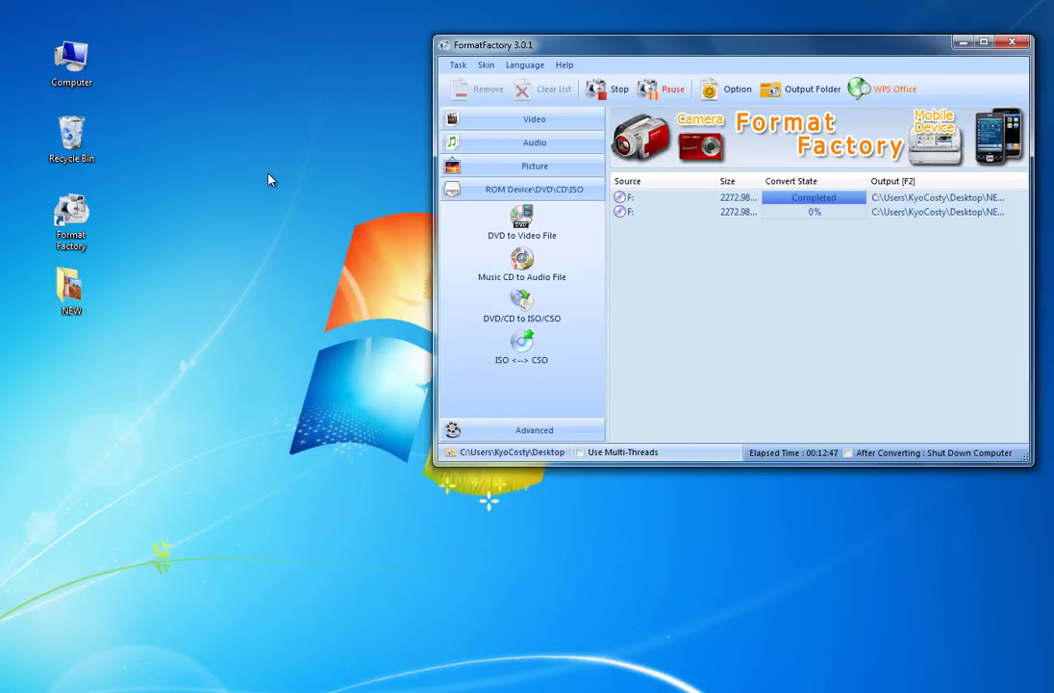
pyautogui.click(71, 287)
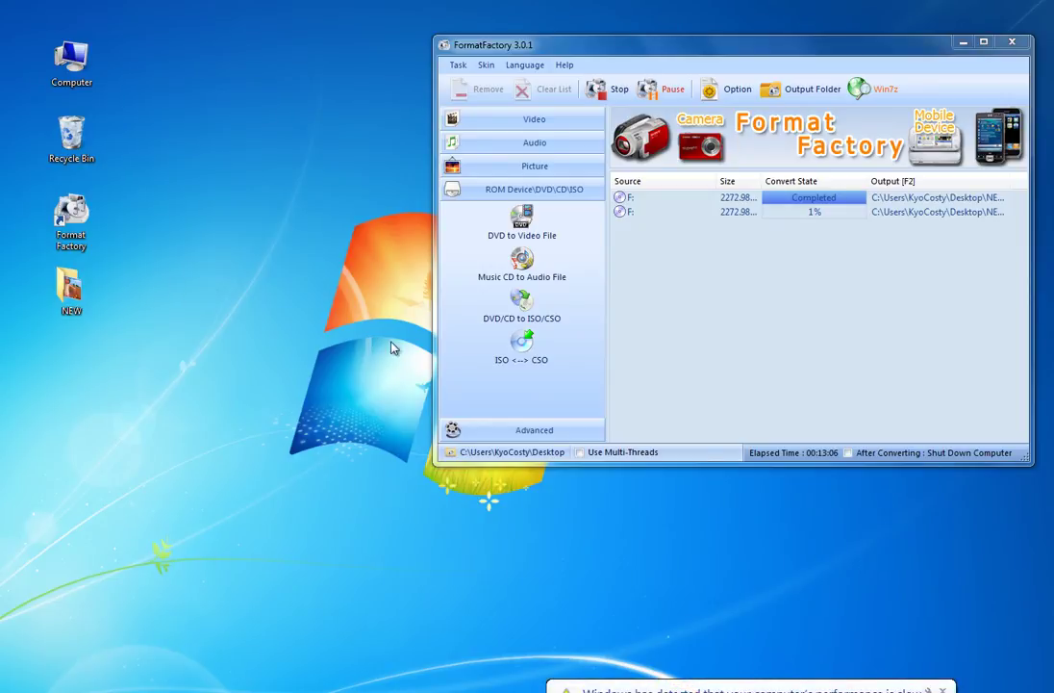
pyautogui.click(750, 689)
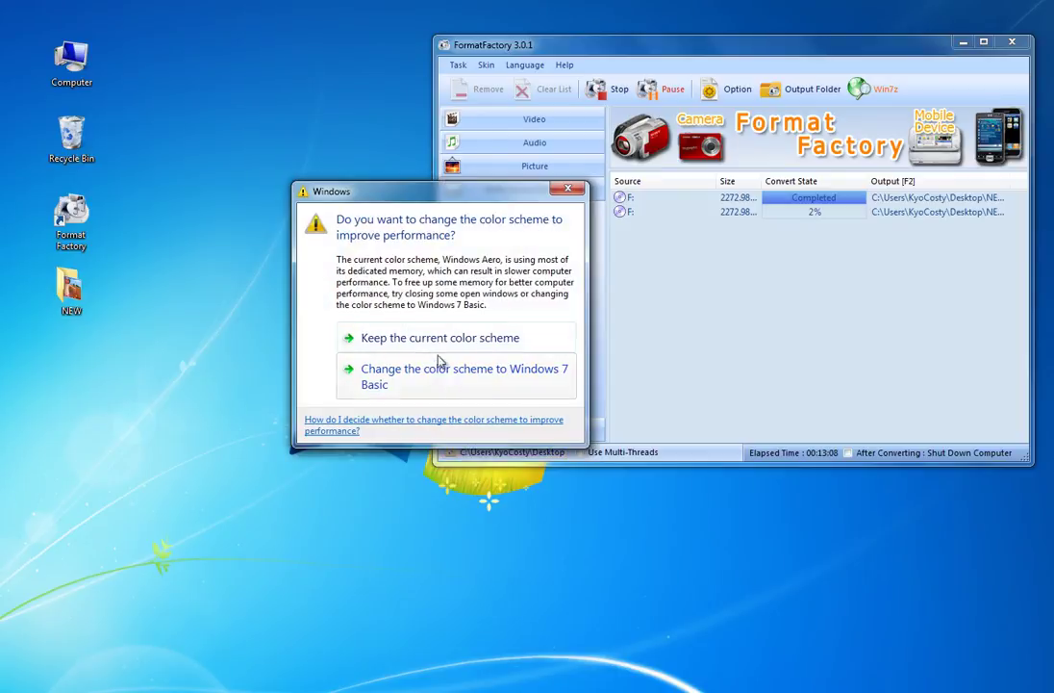
pyautogui.click(368, 342)
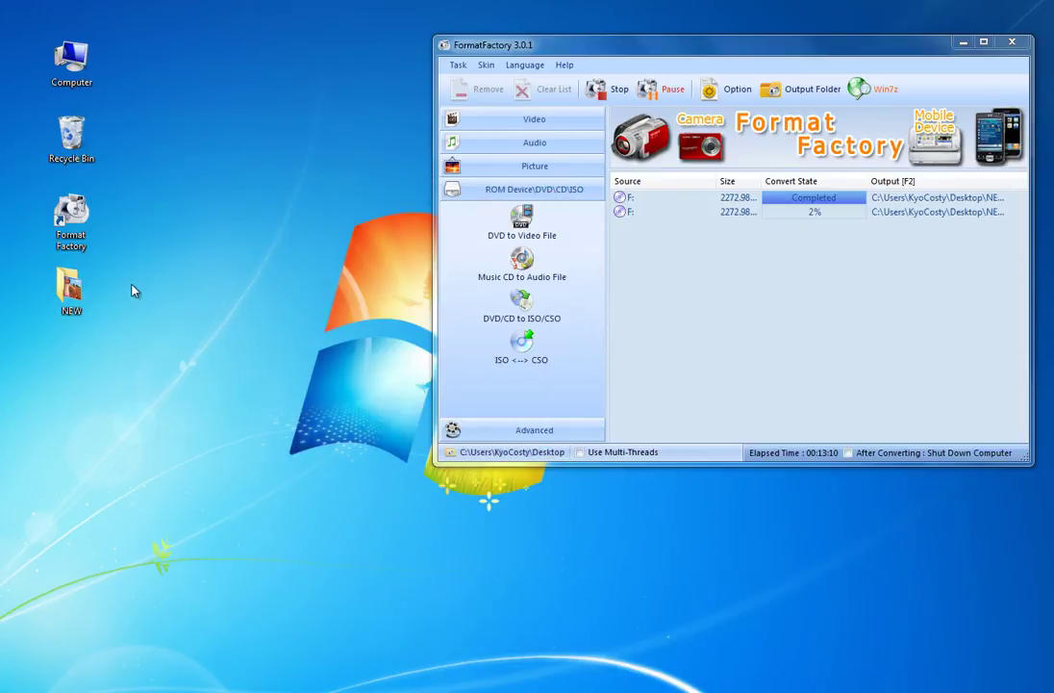
# Step: Move the converted NEW video out of the NEW folder onto the desktop, placing it below the folder's icon
pyautogui.click(95, 298)
pyautogui.moveTo(70, 287)
pyautogui.click(291, 292)
pyautogui.doubleClick(82, 300)
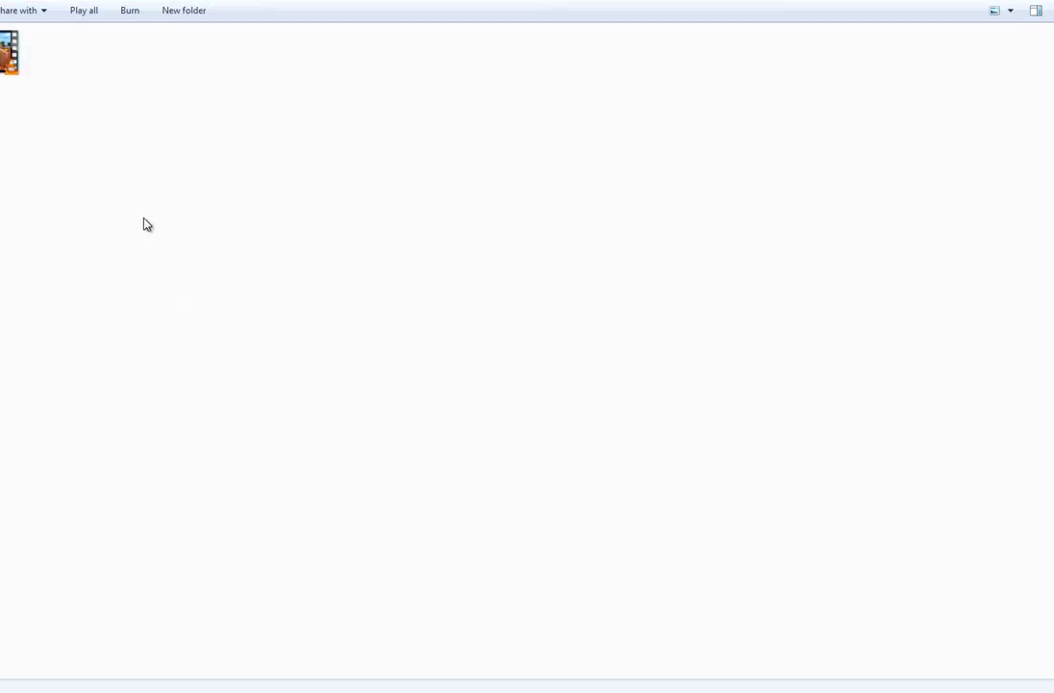
pyautogui.click(10, 53)
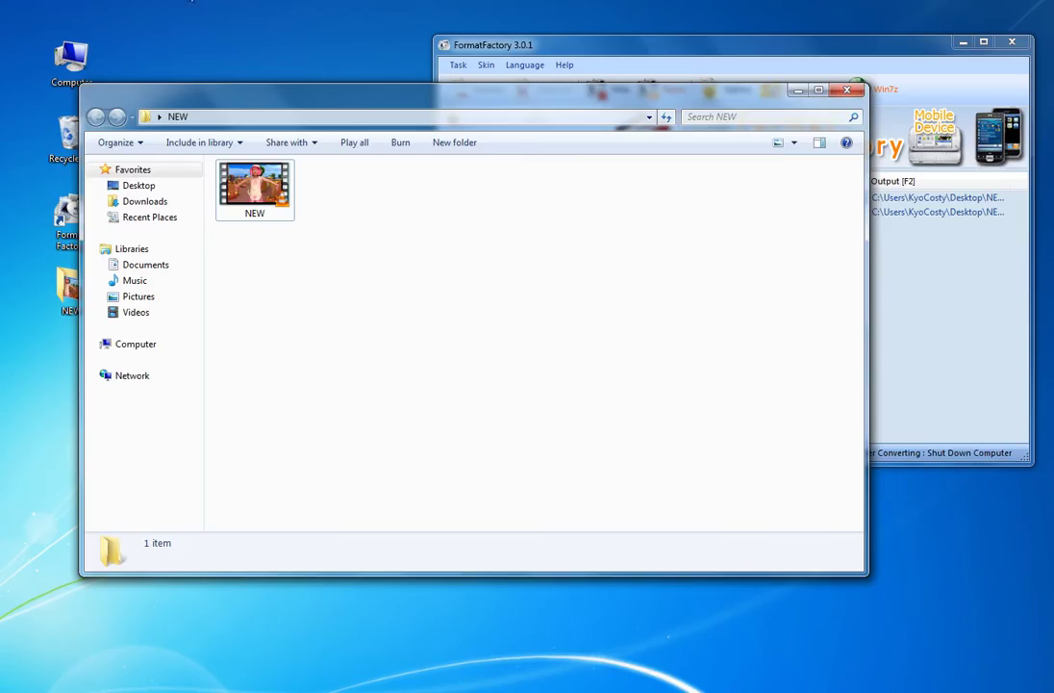
pyautogui.moveTo(258, 192); pyautogui.dragTo(259, 626)
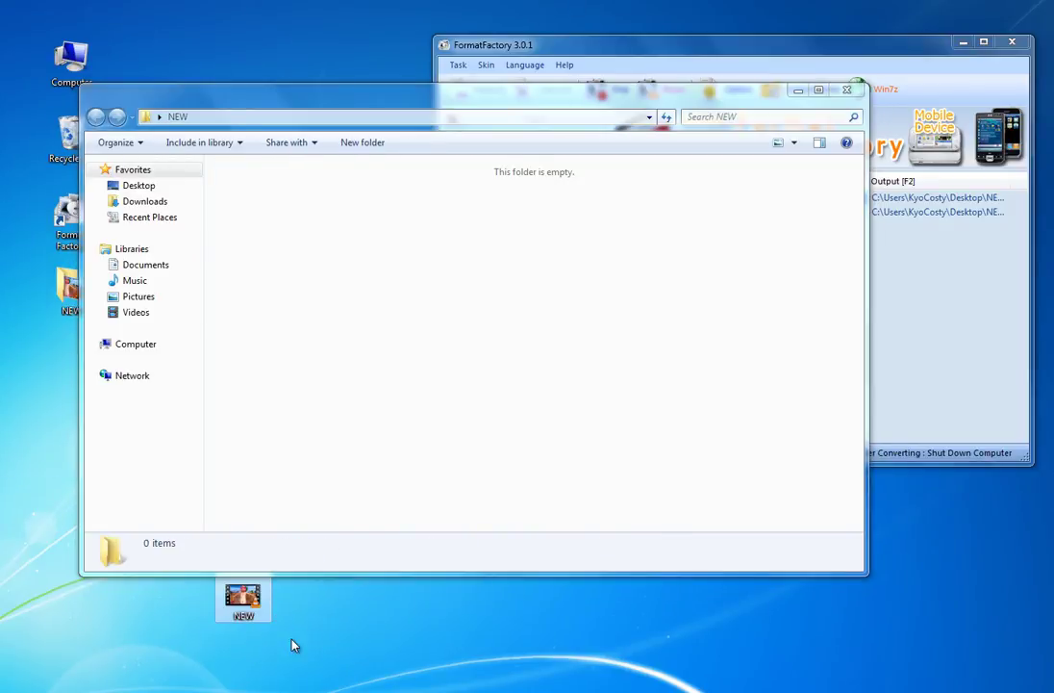
pyautogui.click(847, 89)
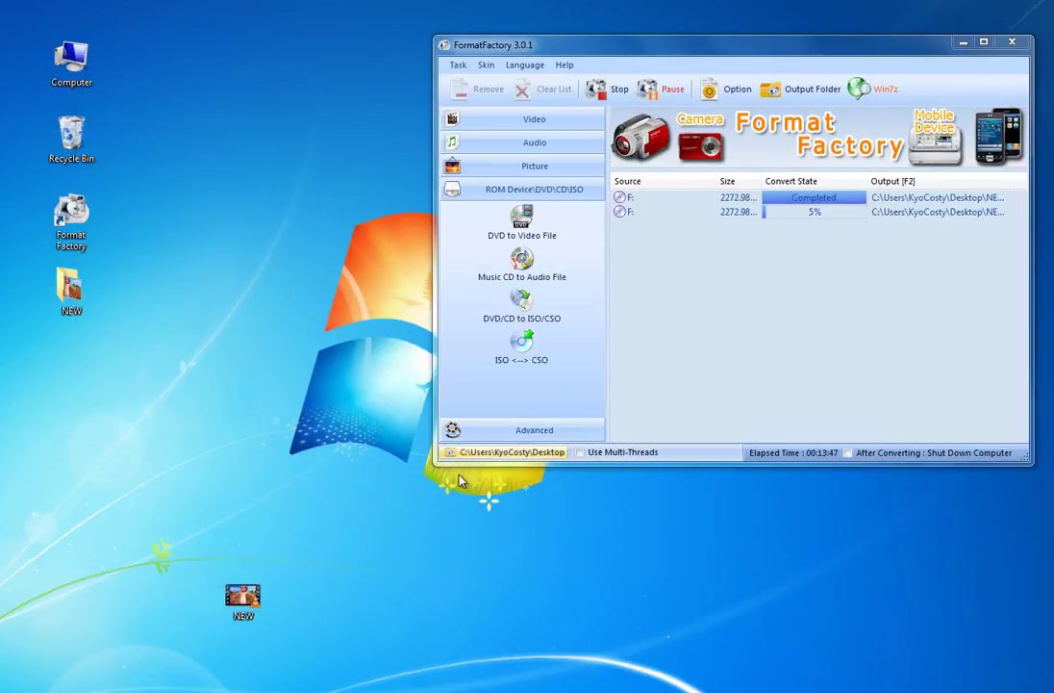
pyautogui.moveTo(246, 592); pyautogui.dragTo(640, 297)
pyautogui.press('Return')
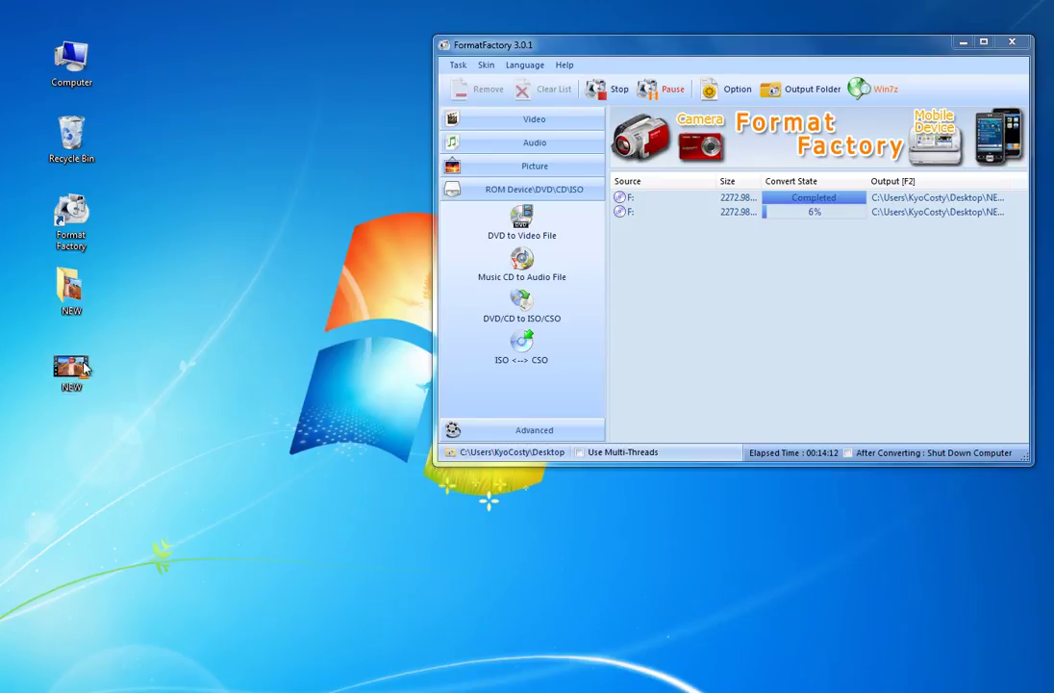
# Step: Check the file type and size of the converted NEW video in its properties and close them
pyautogui.moveTo(81, 369)
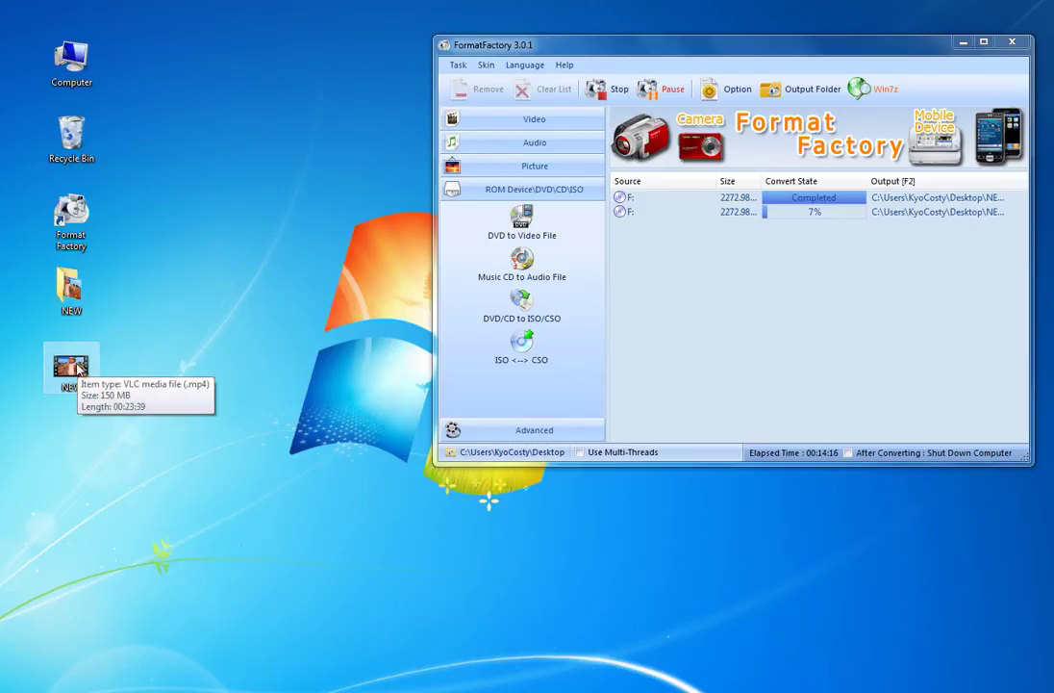
pyautogui.click(79, 369)
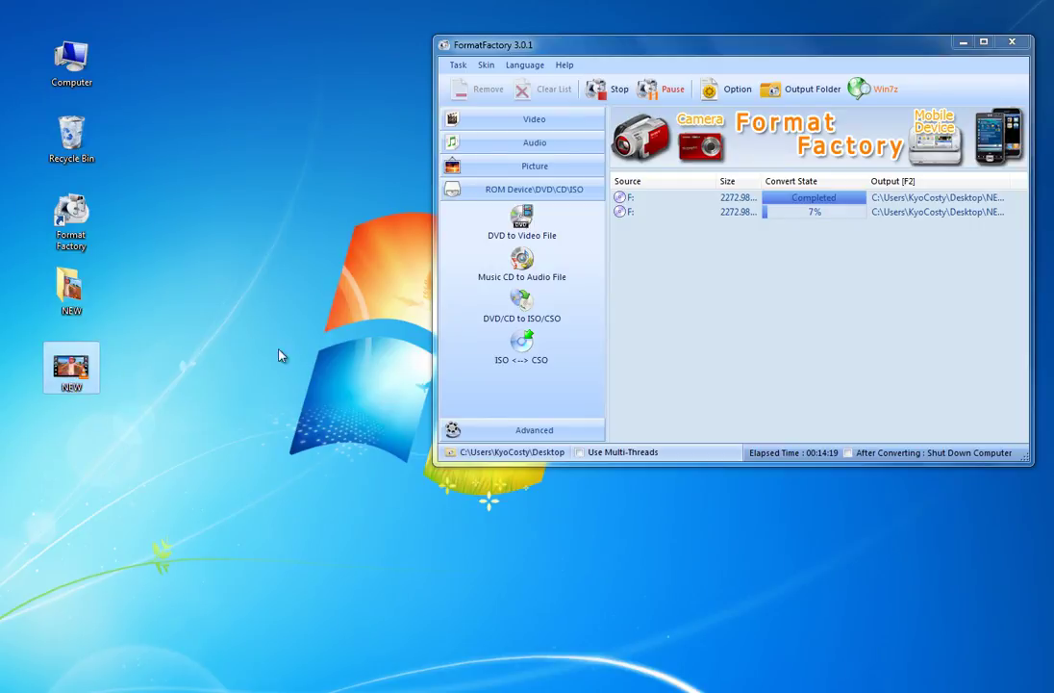
pyautogui.rightClick(92, 369)
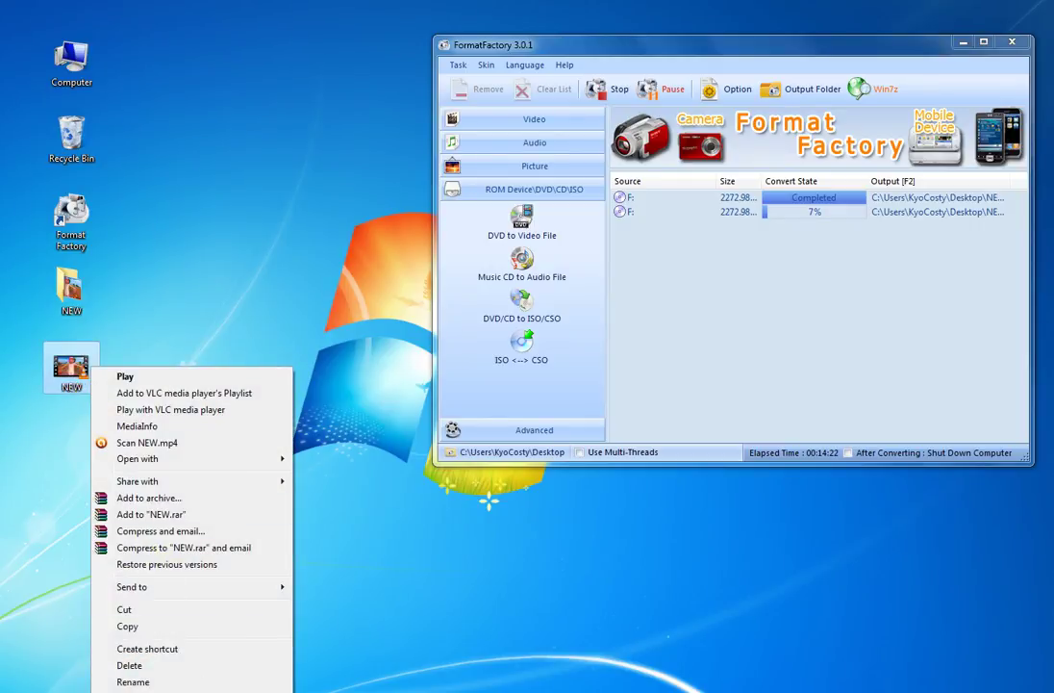
pyautogui.click(135, 691)
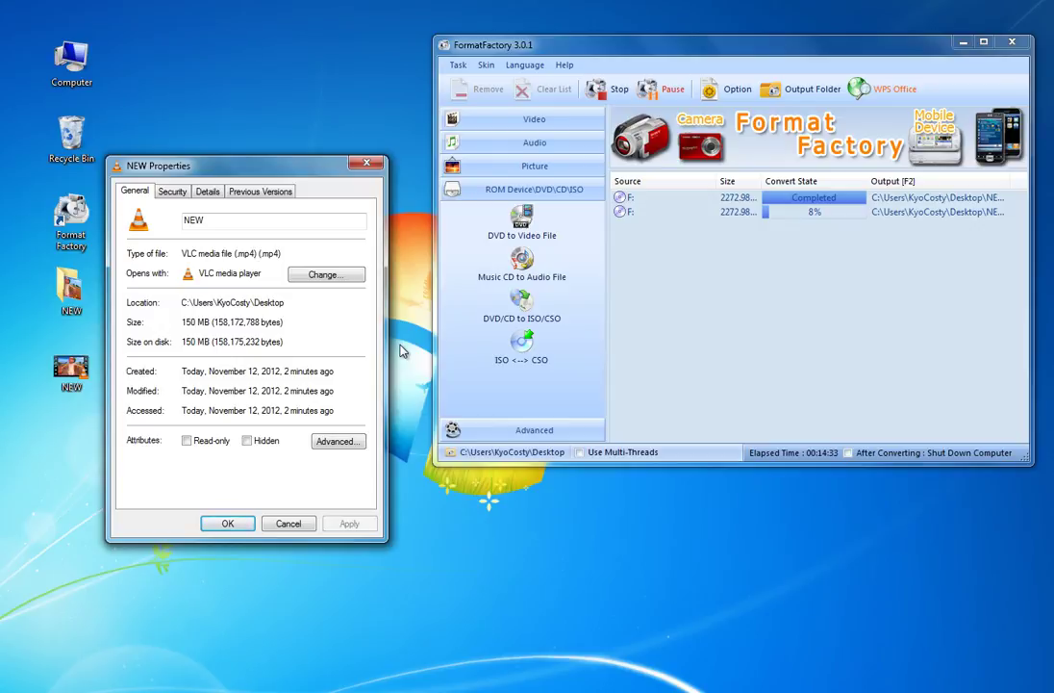
pyautogui.click(366, 163)
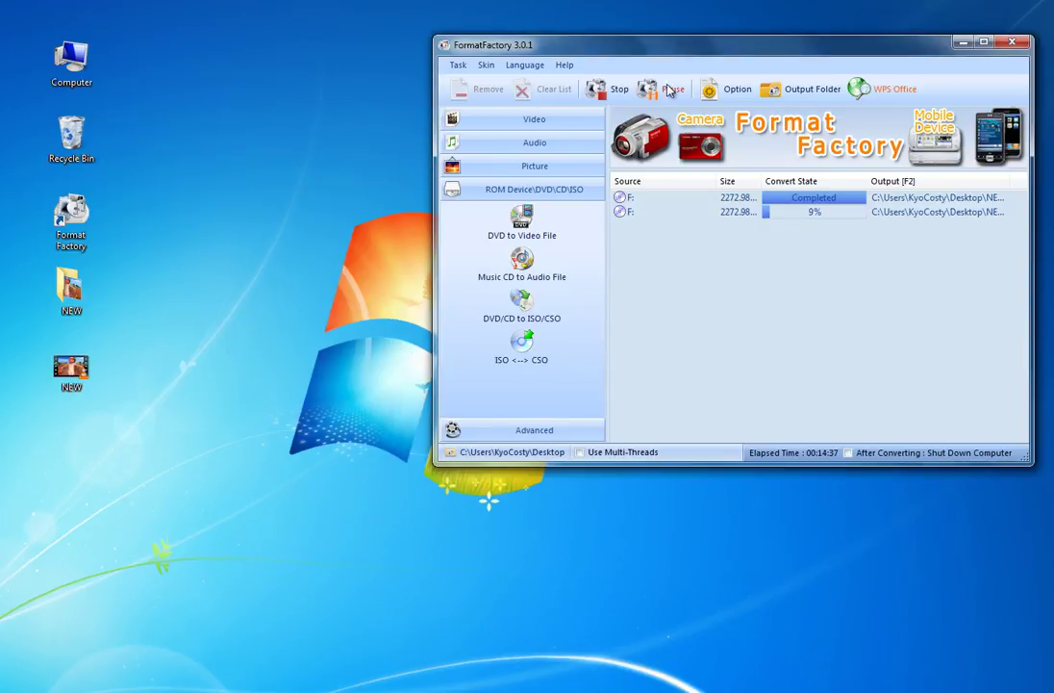
# Step: Move the Format Factory window back toward the middle of the desktop
pyautogui.moveTo(676, 61); pyautogui.dragTo(438, 147)
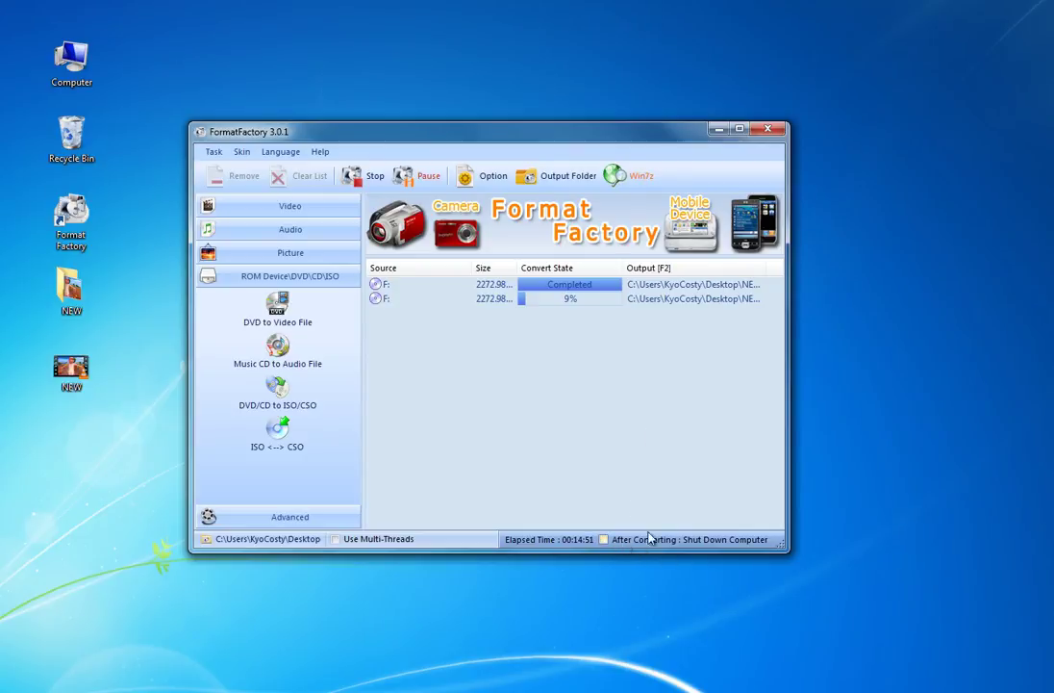
pyautogui.moveTo(550, 136); pyautogui.dragTo(698, 113)
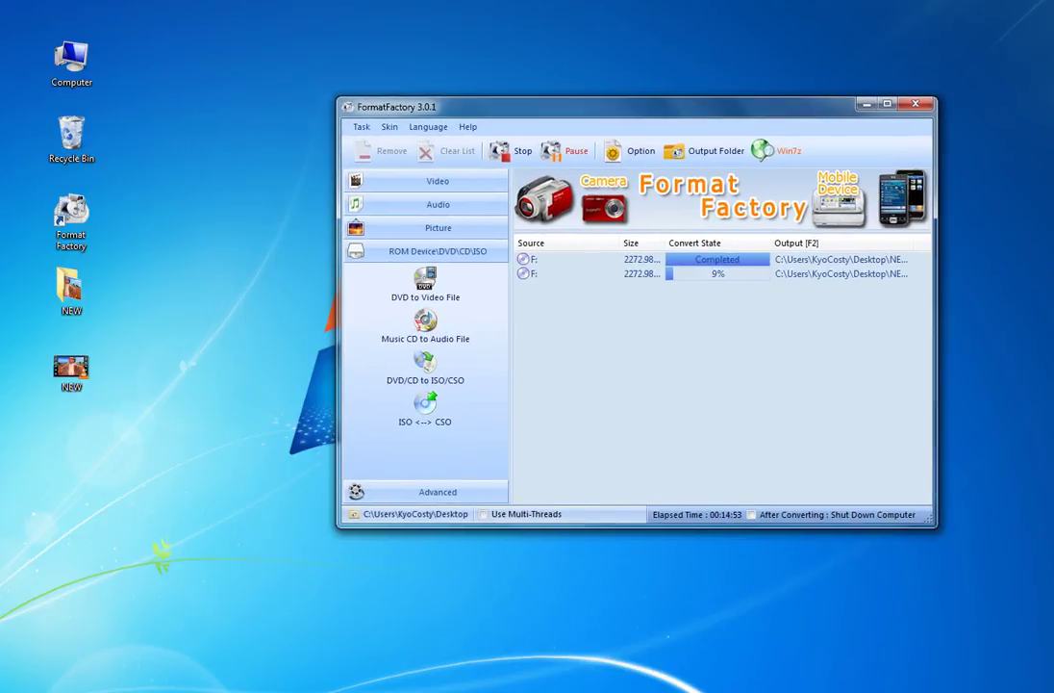